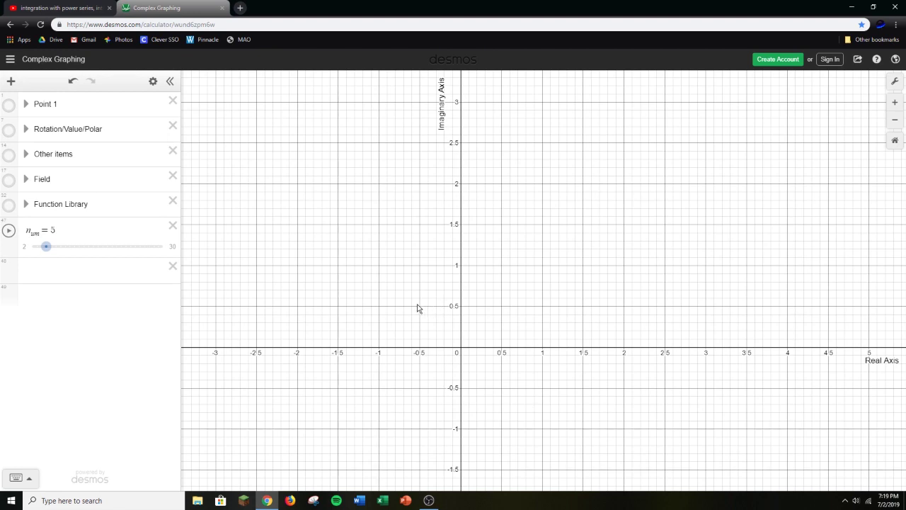
# Zoom in, show Point 1 as a red vector from the origin, and place it near 0.25 + 0.95i.
pyautogui.moveTo(353, 189); pyautogui.dragTo(356, 184)
pyautogui.scroll(2, 431, 295)
pyautogui.scroll(2, 474, 314)
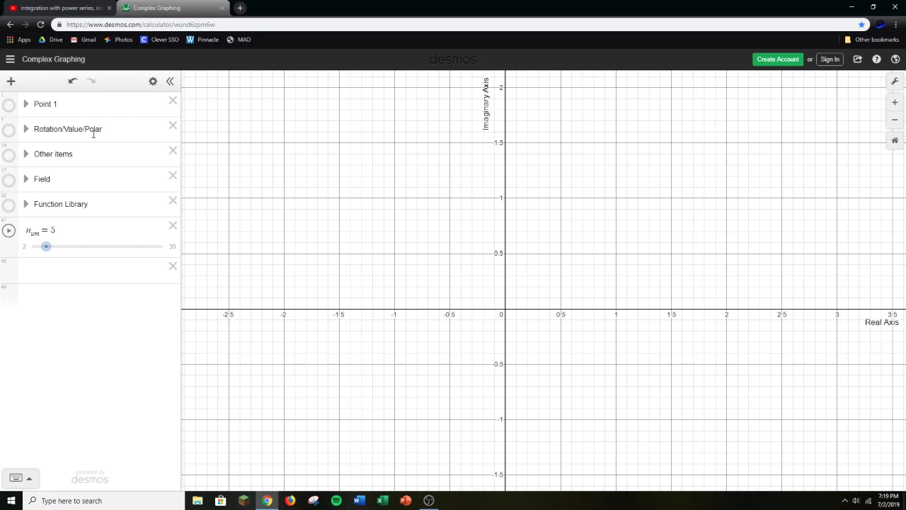
pyautogui.click(9, 105)
pyautogui.moveTo(553, 261); pyautogui.dragTo(562, 281)
pyautogui.moveTo(555, 277); pyautogui.dragTo(532, 207)
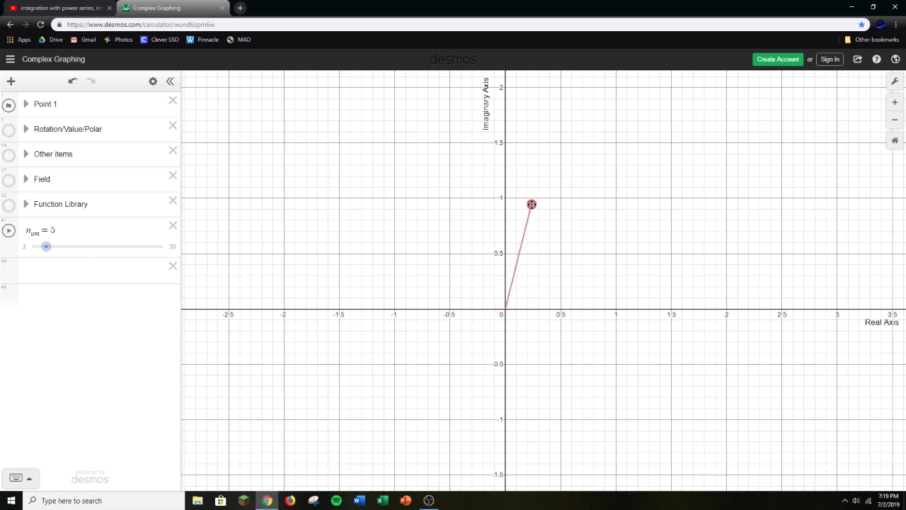
# In the empty row, enter f(z) = A_dd(z, (0, 1)), discarding the earlier z + i attempt.
pyautogui.click(103, 272)
pyautogui.write('f(z')
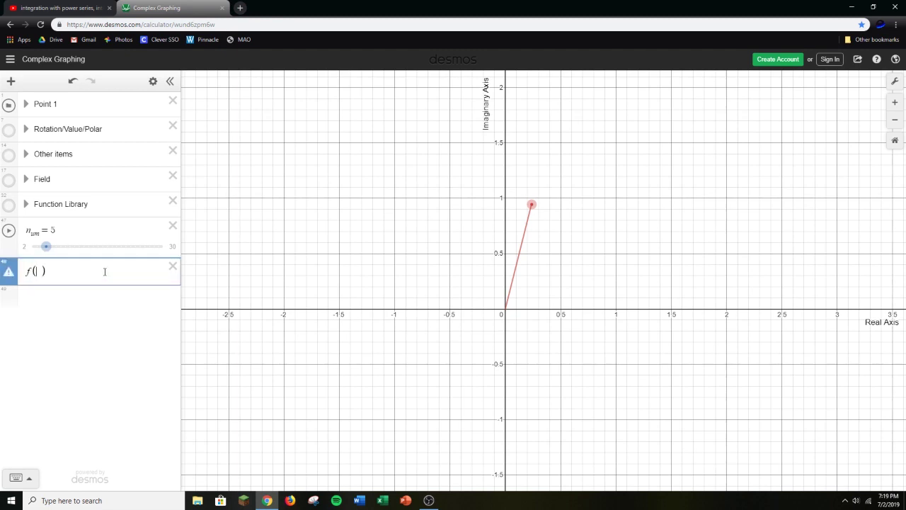
pyautogui.write(')')
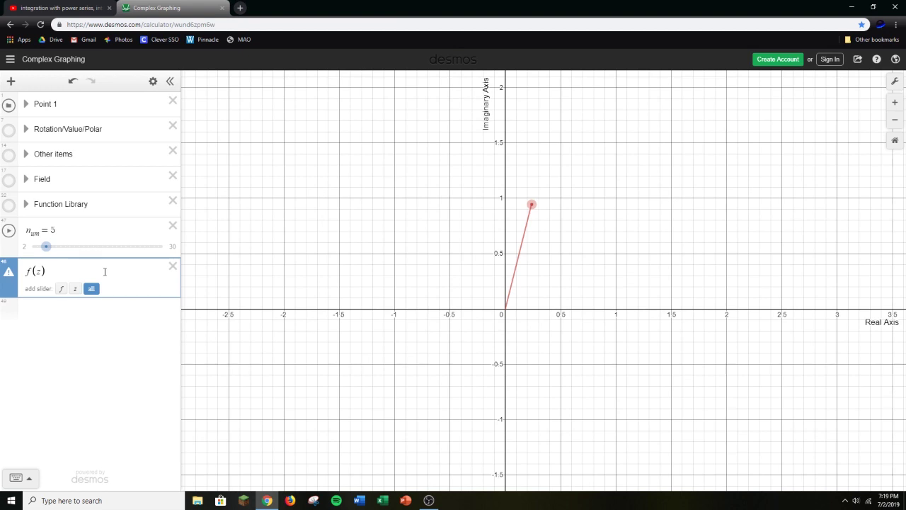
pyautogui.press('BackSpace')
pyautogui.press('BackSpace')
pyautogui.press('BackSpace')
pyautogui.press('BackSpace')
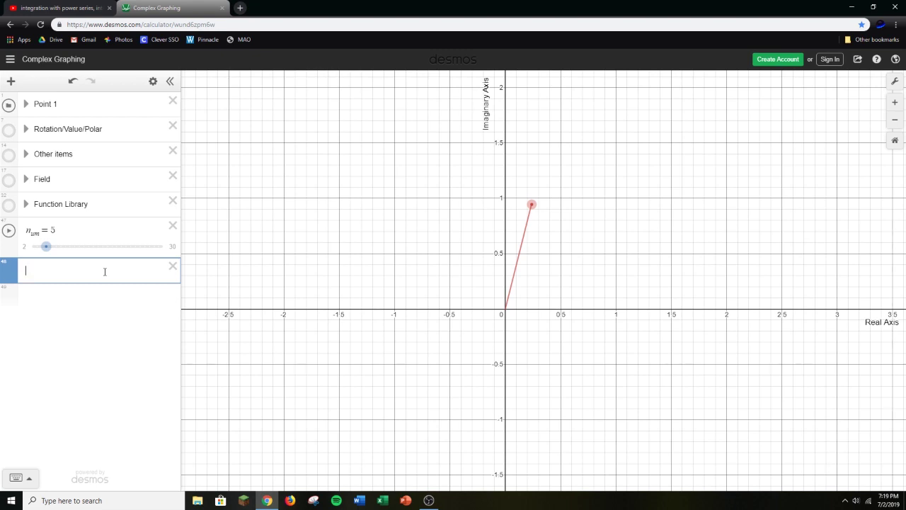
pyautogui.write('f(z)')
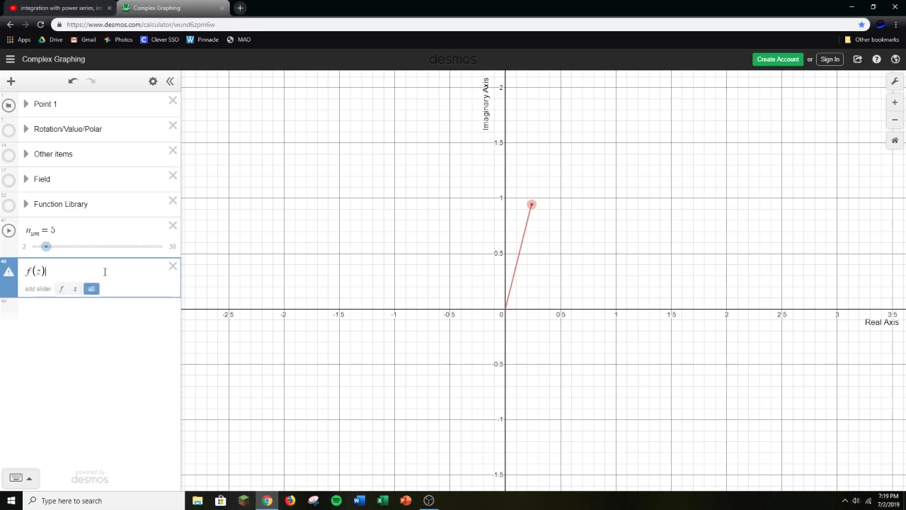
pyautogui.write('=')
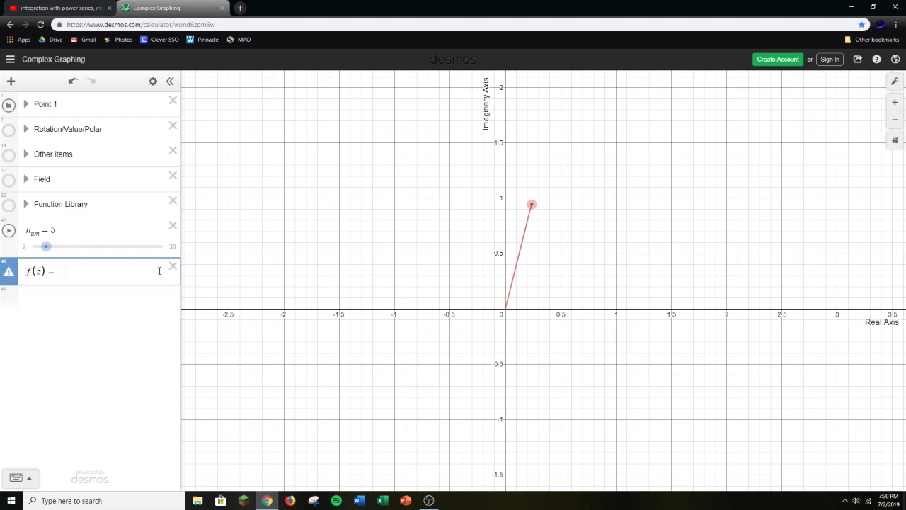
pyautogui.write('A_dd')
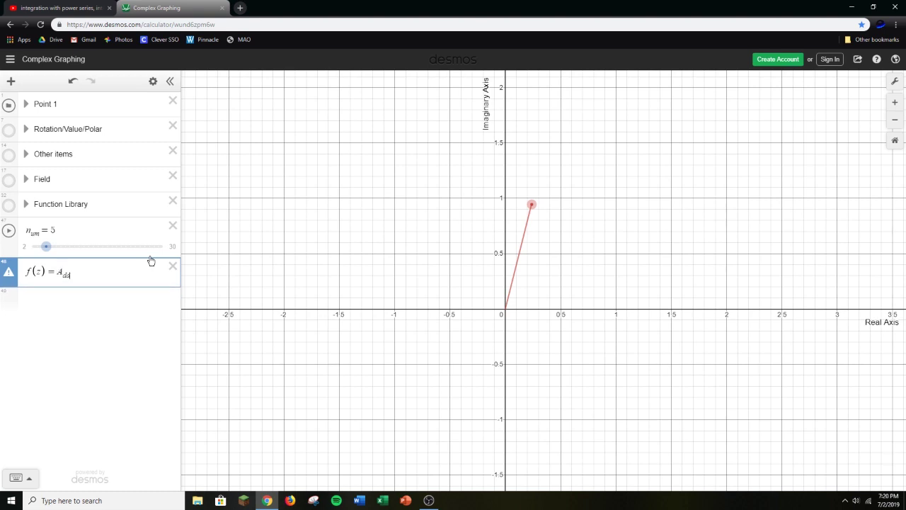
pyautogui.write('(')
pyautogui.write('z,()')
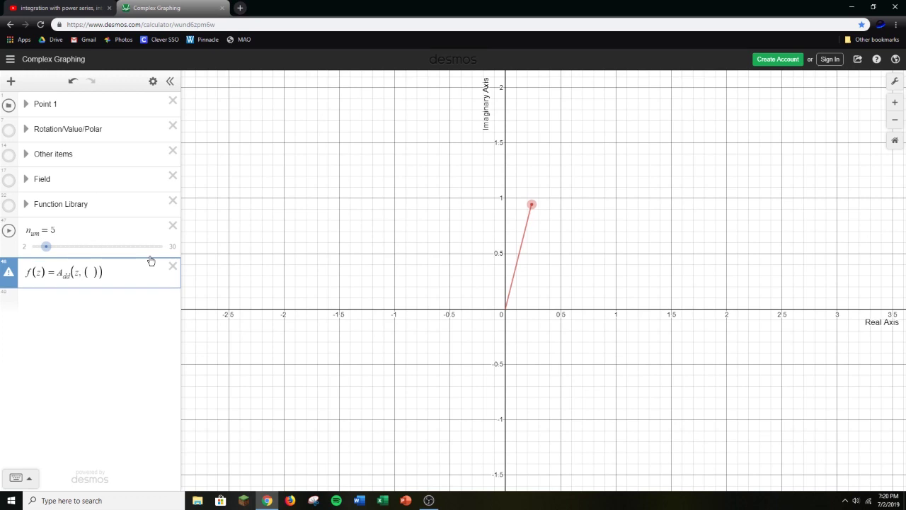
pyautogui.write('0,1')
# Try (1, 0) and then (1, 1) as the A_dd point argument, dragging Point 1 to compare.
pyautogui.click(532, 96)
pyautogui.moveTo(536, 204); pyautogui.dragTo(559, 324)
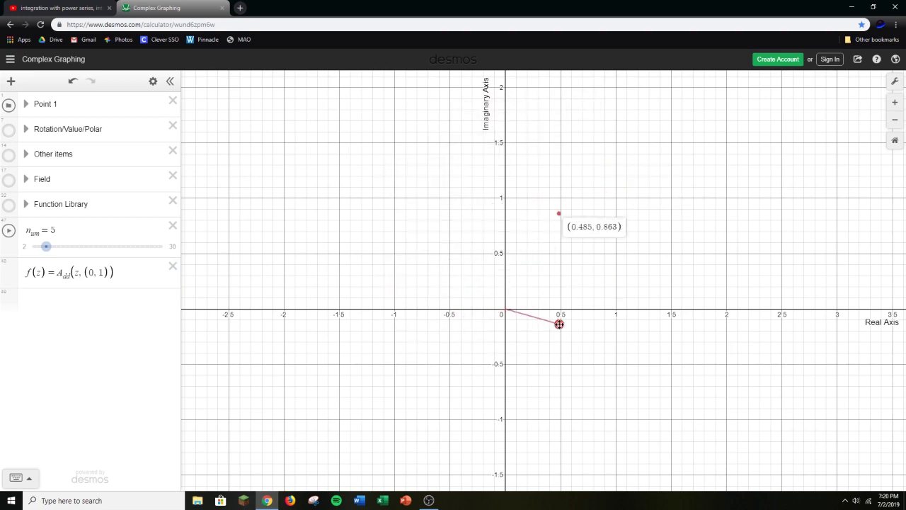
pyautogui.click(104, 272)
pyautogui.press('BackSpace')
pyautogui.press('BackSpace')
pyautogui.press('BackSpace')
pyautogui.write('1,0')
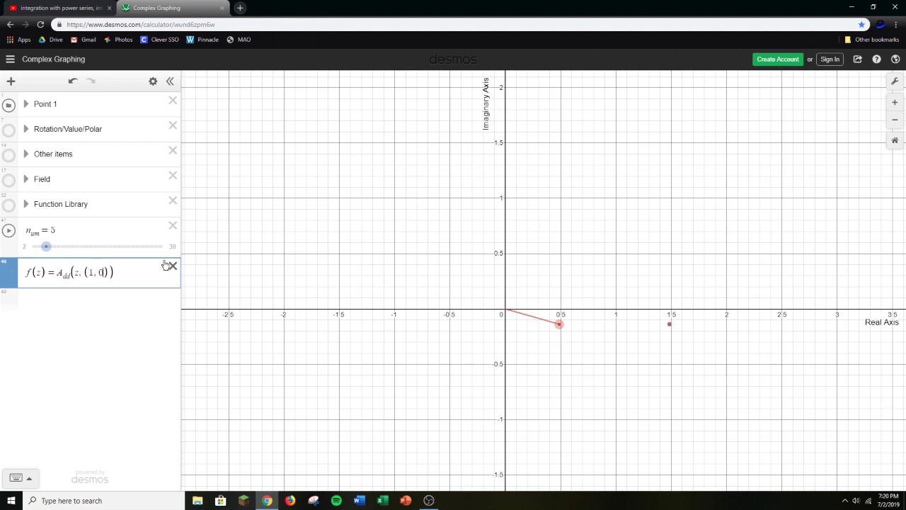
pyautogui.press('BackSpace')
pyautogui.write('1')
pyautogui.moveTo(558, 321); pyautogui.dragTo(551, 276)
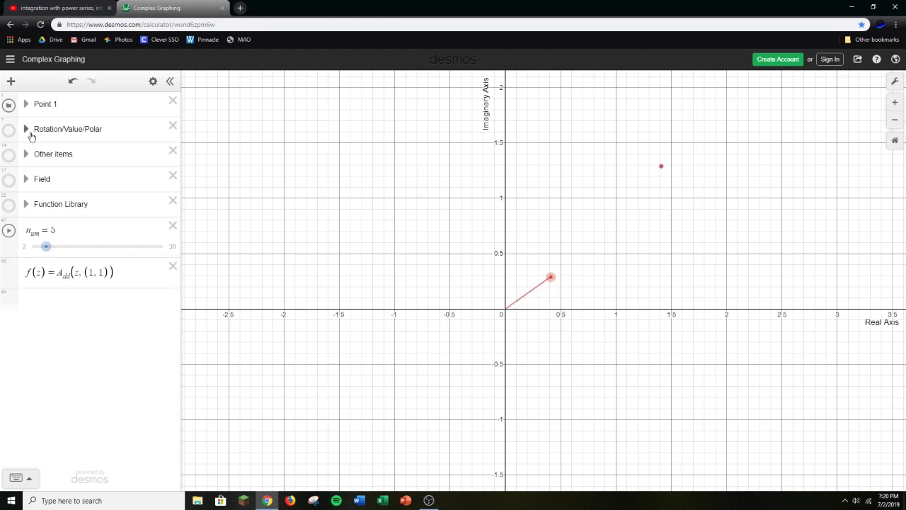
# Replace the (1, 1) argument with i and drag Point 1 to see the shift by i.
pyautogui.moveTo(110, 272); pyautogui.dragTo(84, 272)
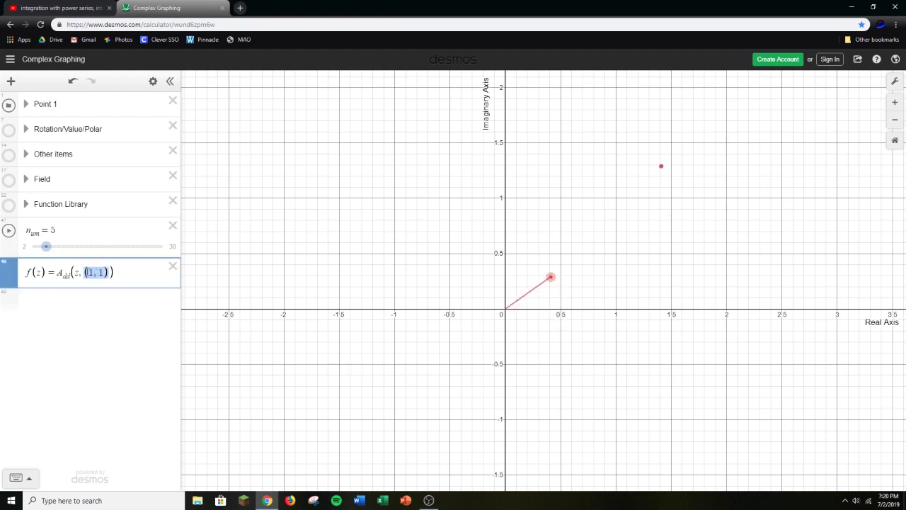
pyautogui.write('i')
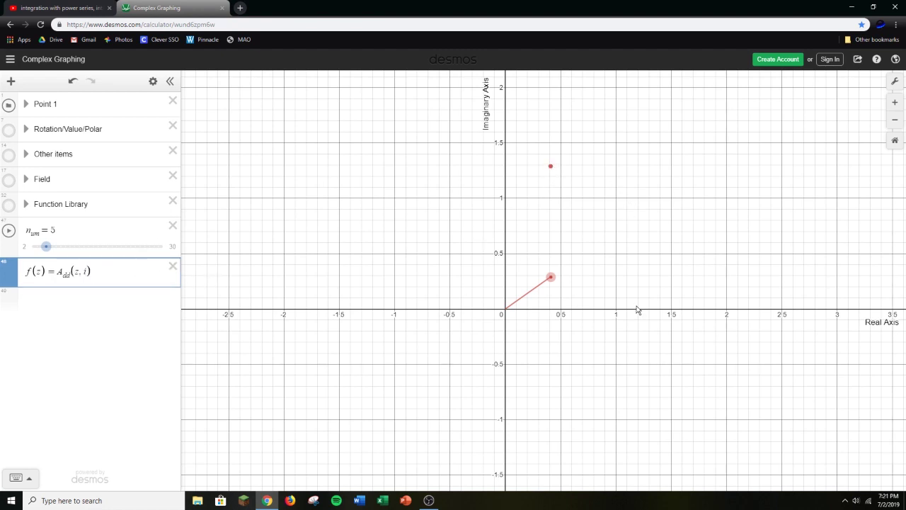
pyautogui.moveTo(551, 276); pyautogui.dragTo(578, 265)
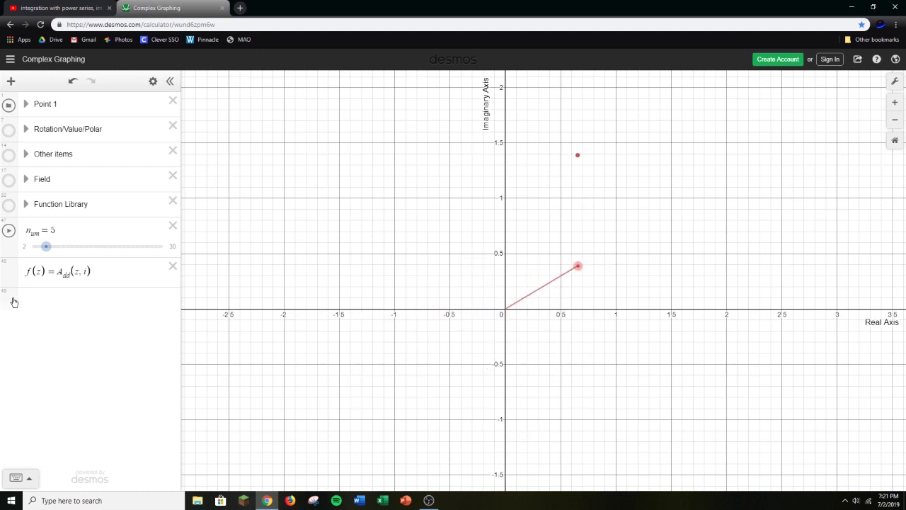
pyautogui.moveTo(90, 271); pyautogui.dragTo(61, 271)
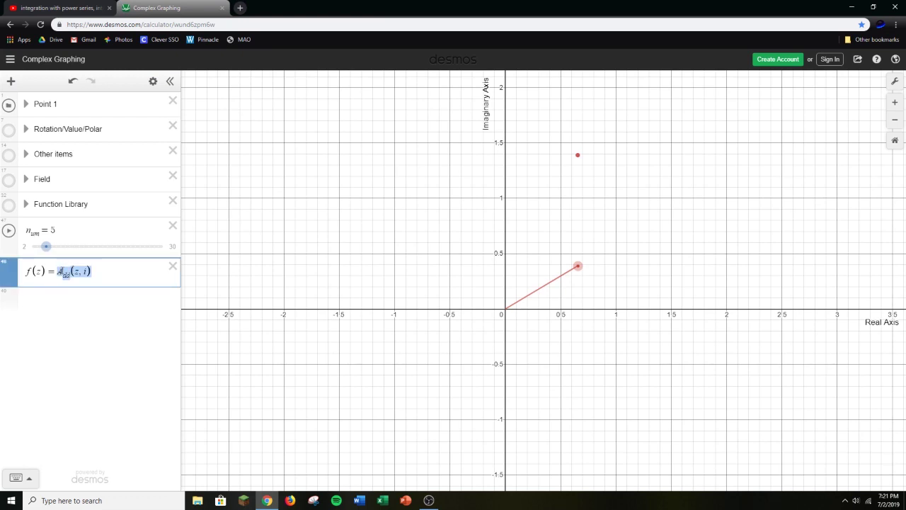
# Redefine f(z) using the D function with arguments z and (2, 0), then drag Point 1.
pyautogui.write('B_n')
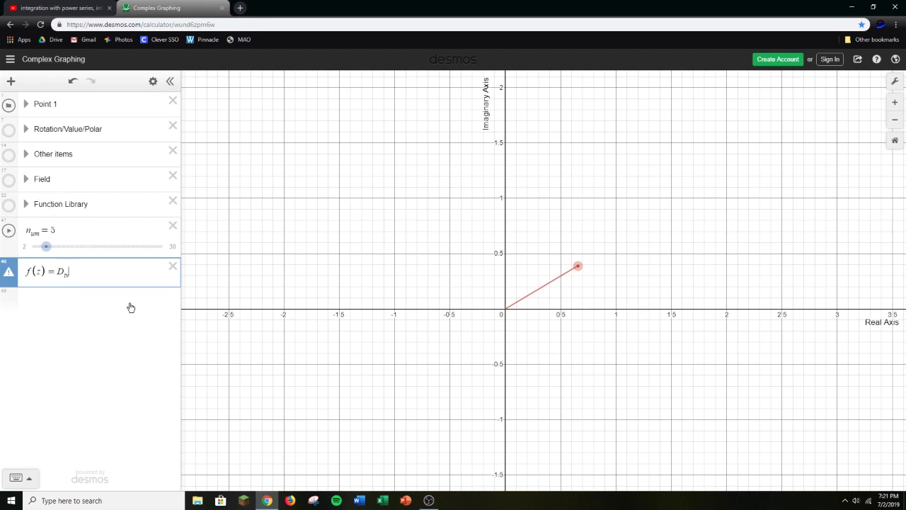
pyautogui.write('()z/2')
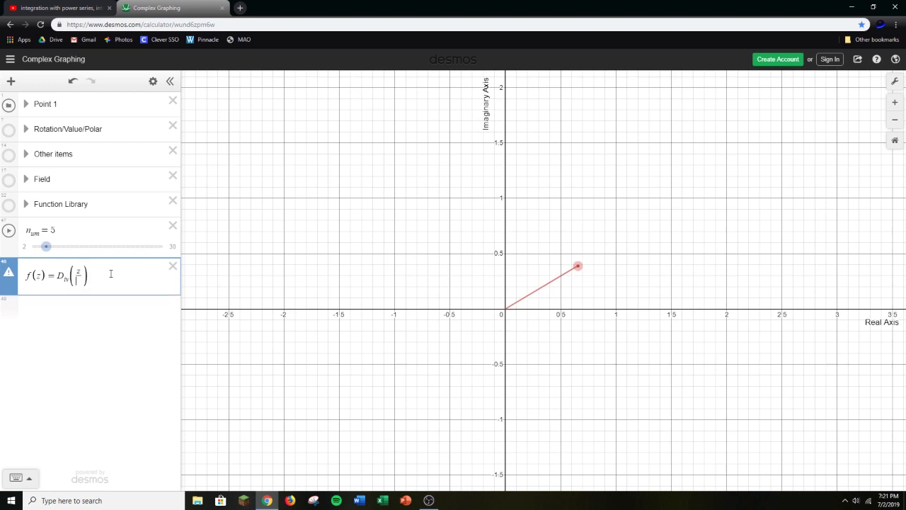
pyautogui.press('BackSpace')
pyautogui.press('BackSpace')
pyautogui.write(',2')
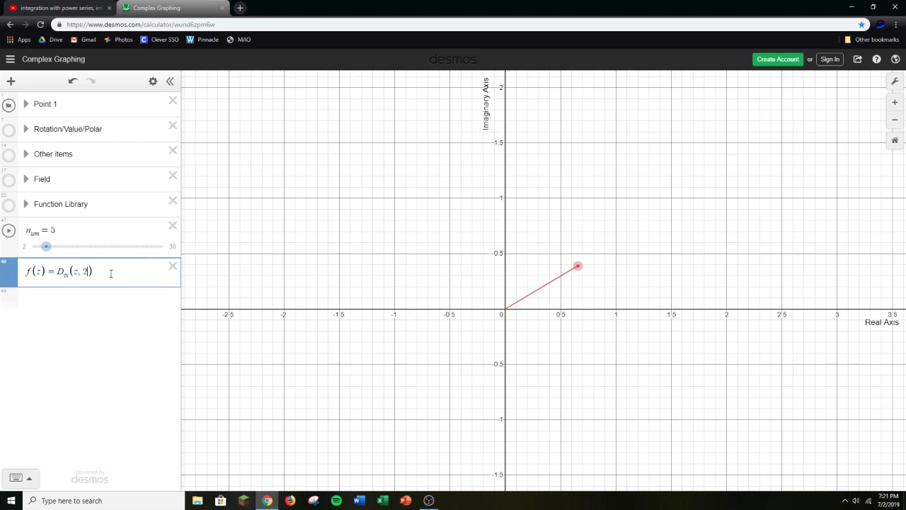
pyautogui.press('BackSpace')
pyautogui.write('(')
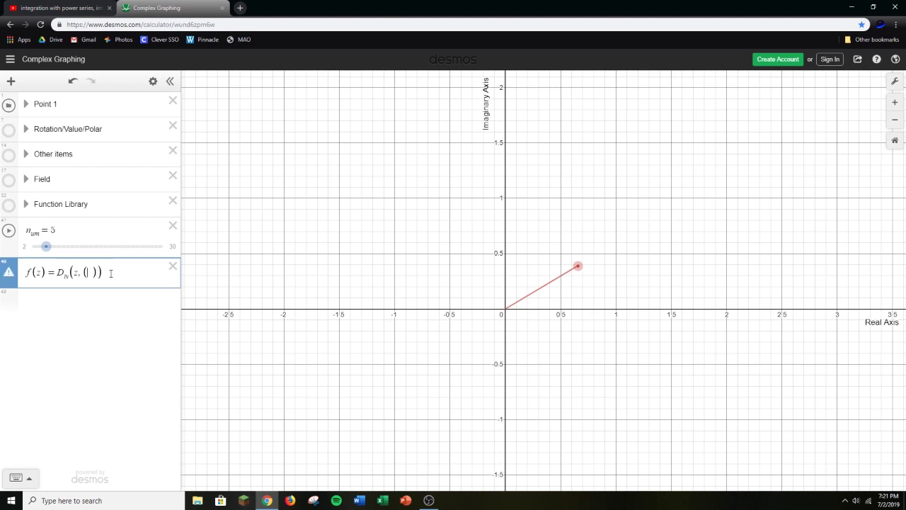
pyautogui.write('2, 0')
pyautogui.moveTo(574, 260); pyautogui.dragTo(410, 219)
# Change the pair to (1/2, 0) and drag Point 1 into the upper-right quadrant.
pyautogui.click(105, 272)
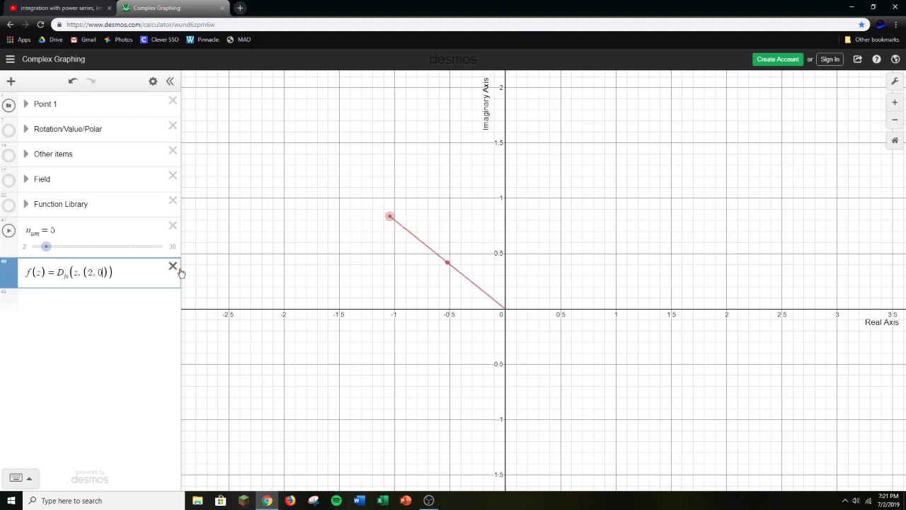
pyautogui.press('BackSpace')
pyautogui.write('1/2')
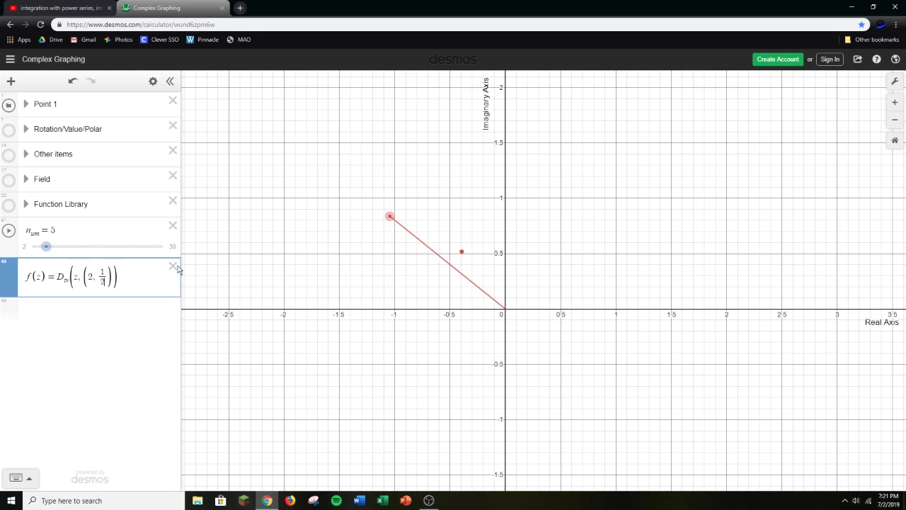
pyautogui.press('BackSpace')
pyautogui.press('BackSpace')
pyautogui.press('BackSpace')
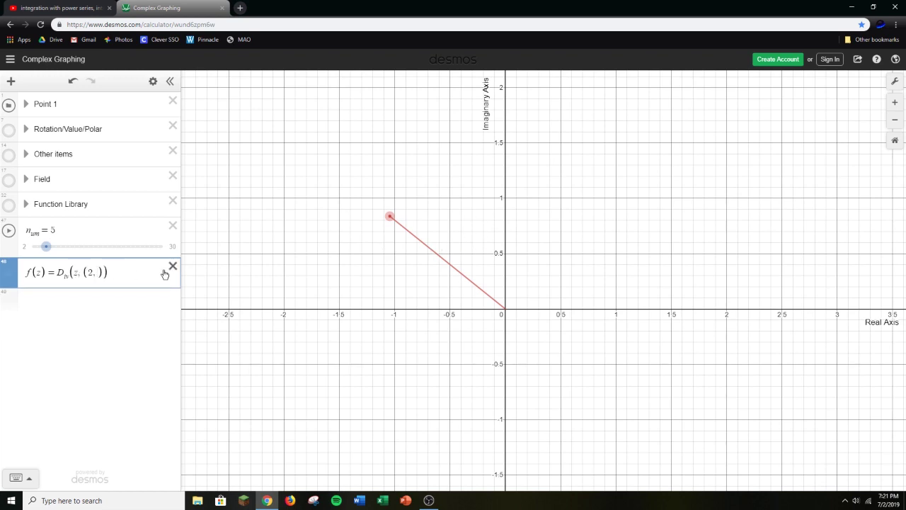
pyautogui.press('BackSpace')
pyautogui.press('BackSpace')
pyautogui.write('1/2')
pyautogui.press('Right')
pyautogui.write(',0')
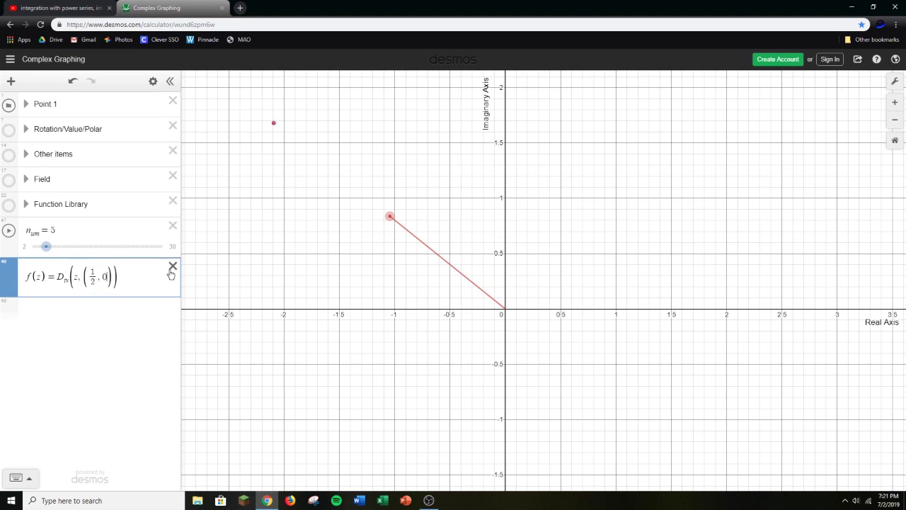
pyautogui.moveTo(389, 216); pyautogui.dragTo(617, 263)
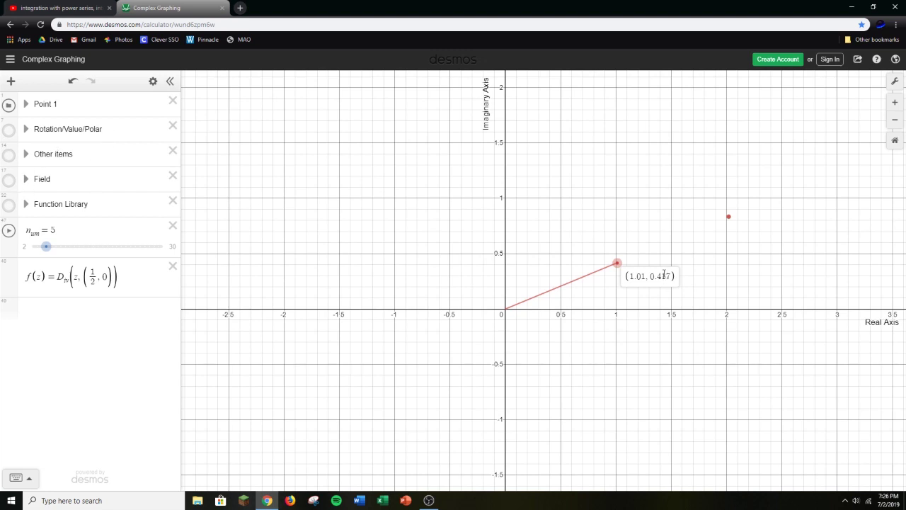
# Hide Point 1, show the Field grids, and move the grid centre to about (-0.35, 0.55).
pyautogui.moveTo(619, 264); pyautogui.dragTo(574, 277)
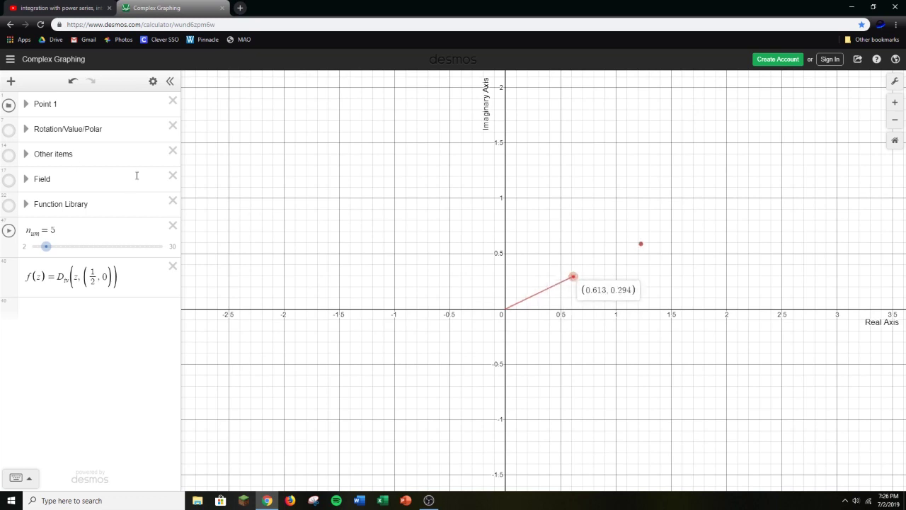
pyautogui.click(9, 104)
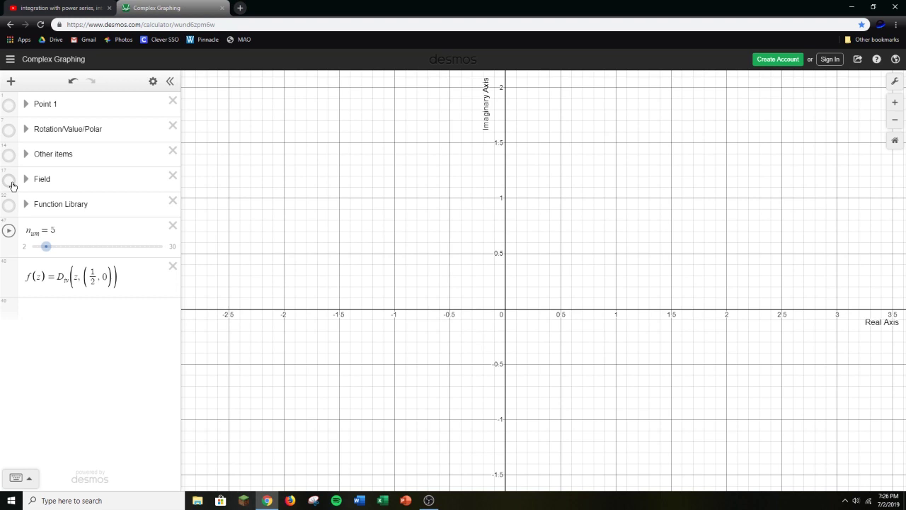
pyautogui.click(8, 179)
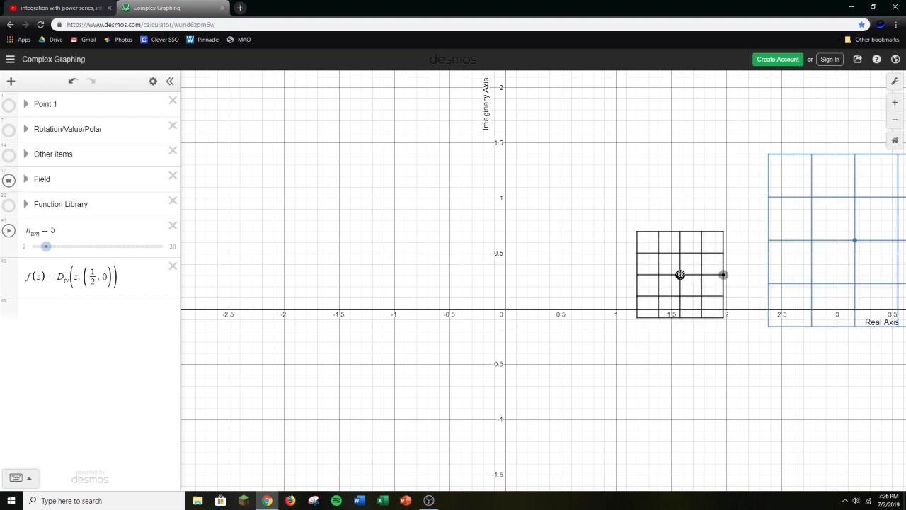
pyautogui.moveTo(680, 275); pyautogui.dragTo(508, 280)
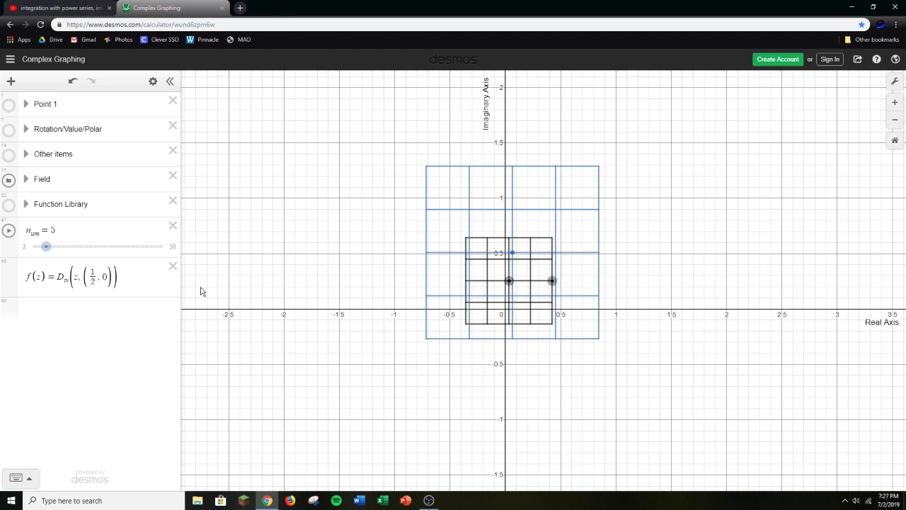
pyautogui.moveTo(124, 282); pyautogui.dragTo(65, 278)
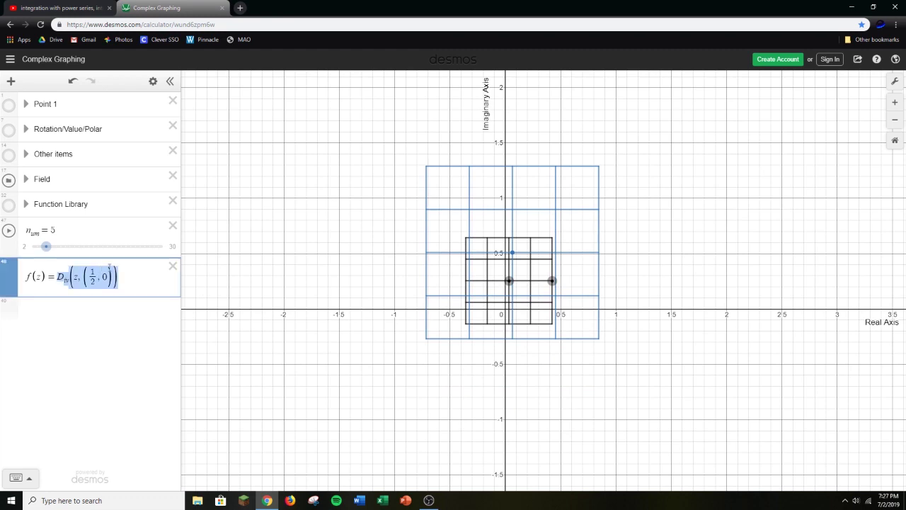
# Set f(z) to S_quare(z), centre the grid near (0.8, 0.5), raise n_um to 19, and enlarge it.
pyautogui.write('S_quare')
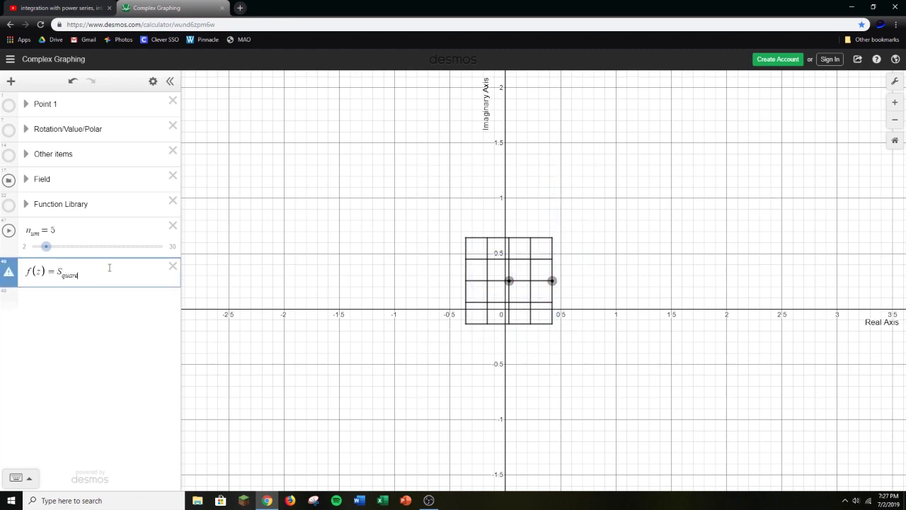
pyautogui.write('(')
pyautogui.write('z')
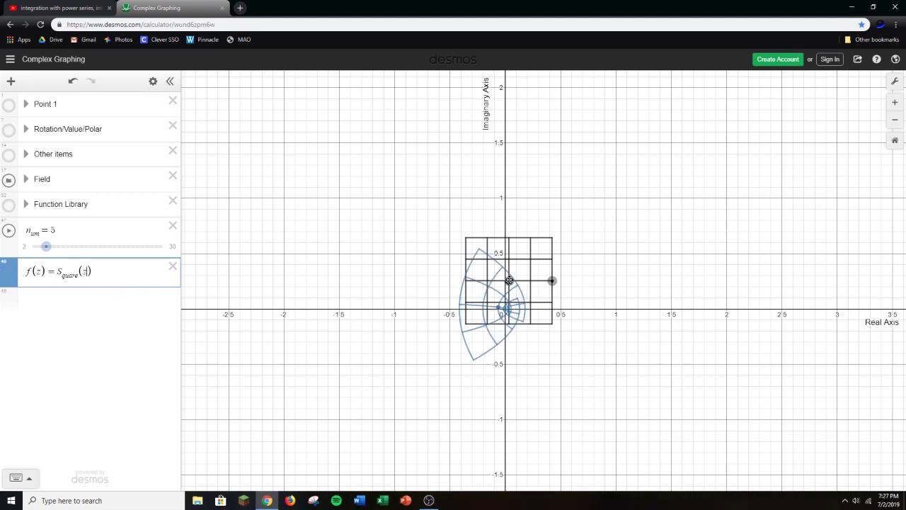
pyautogui.moveTo(509, 281); pyautogui.dragTo(505, 198)
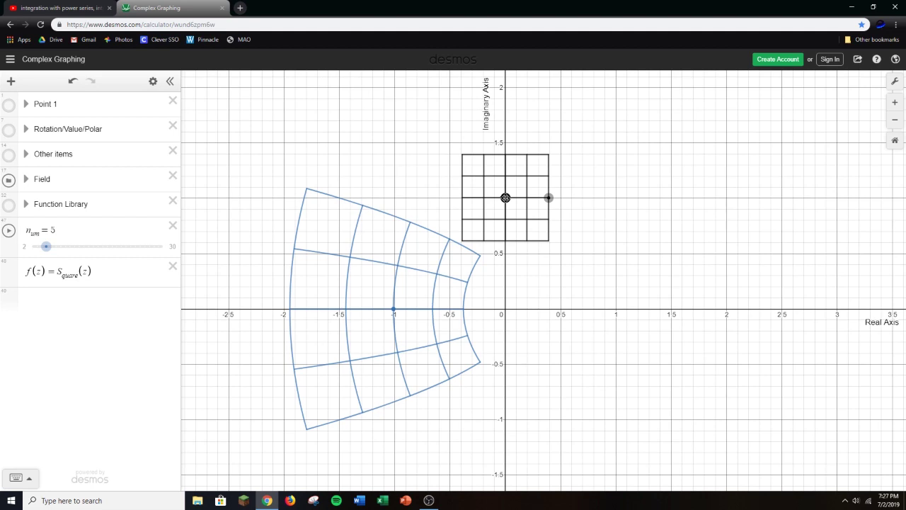
pyautogui.moveTo(505, 197); pyautogui.dragTo(610, 257)
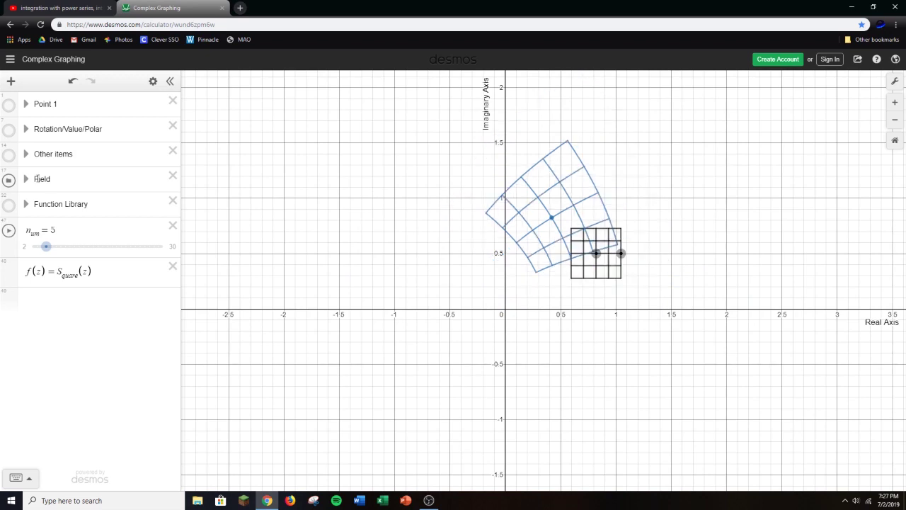
pyautogui.moveTo(43, 245); pyautogui.dragTo(111, 247)
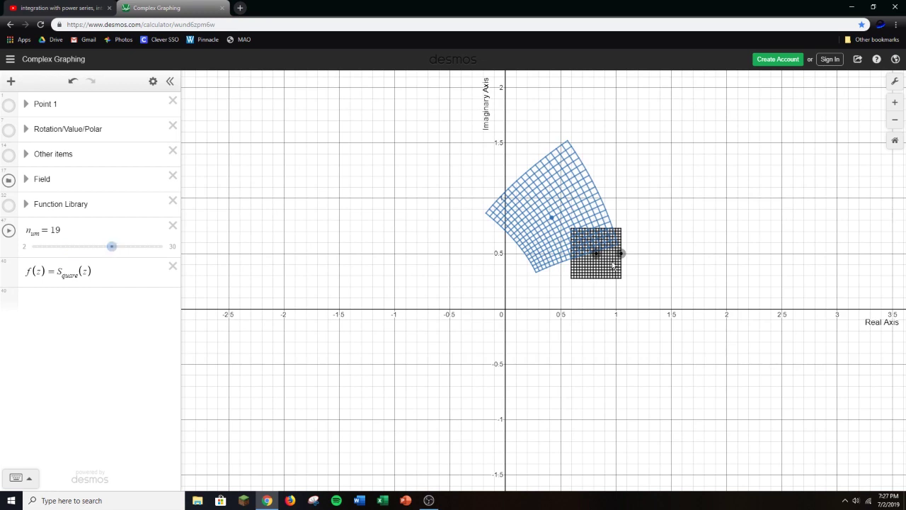
pyautogui.moveTo(620, 254); pyautogui.dragTo(661, 255)
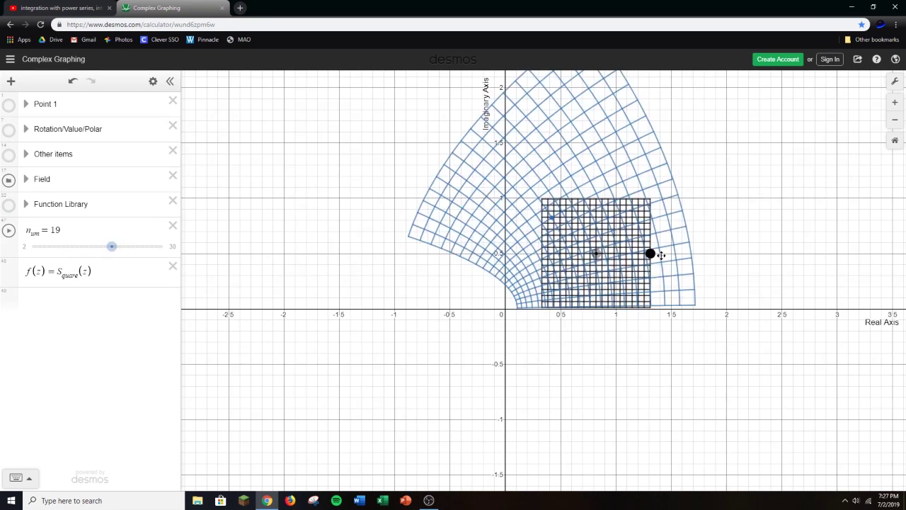
# Undo the grid changes back to when Point 1 was shown.
pyautogui.hotkey('ctrl', 'z')
pyautogui.hotkey('ctrl', 'z')
pyautogui.hotkey('ctrl', 'z')
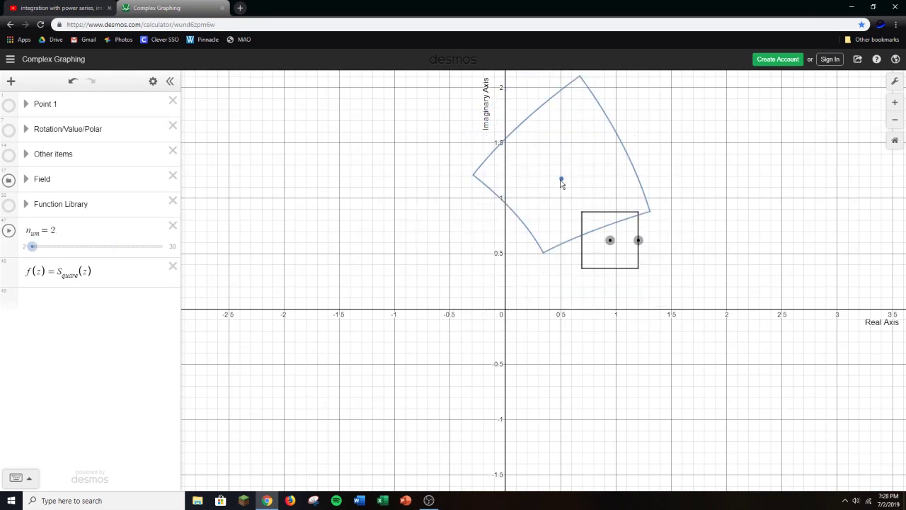
pyautogui.moveTo(561, 182)
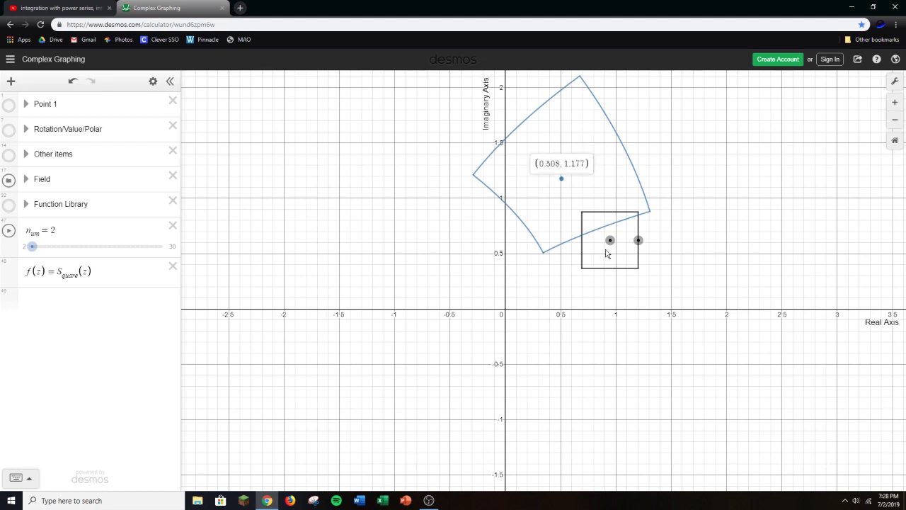
pyautogui.hotkey('ctrl', 'z')
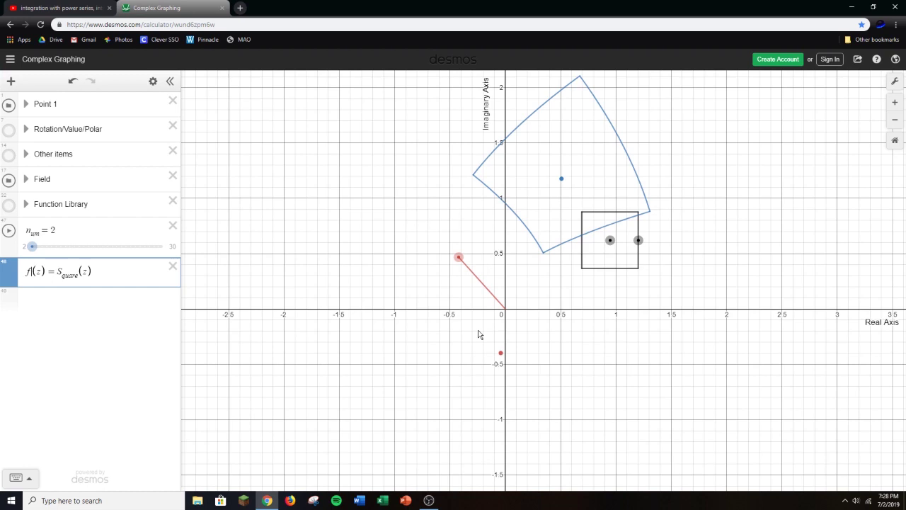
# Show the coordinates of the red points and hide the Field folder.
pyautogui.click(459, 258)
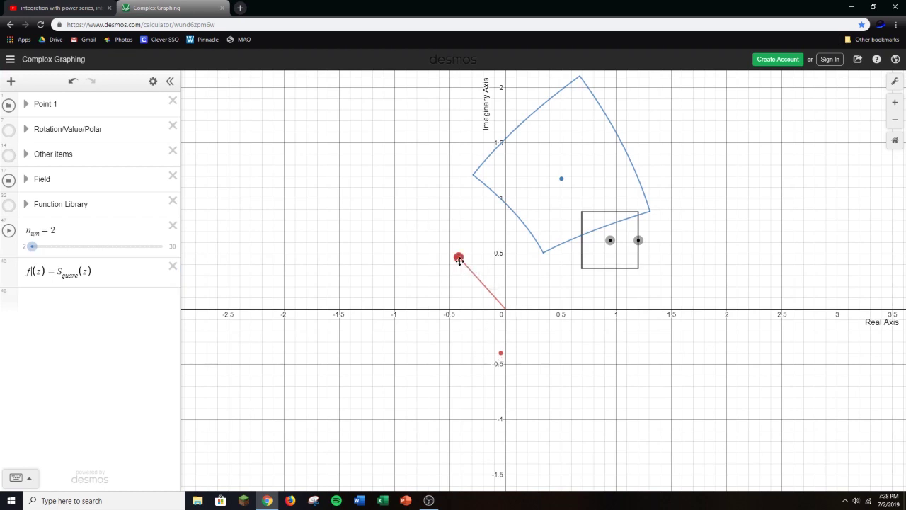
pyautogui.click(459, 257)
pyautogui.click(501, 352)
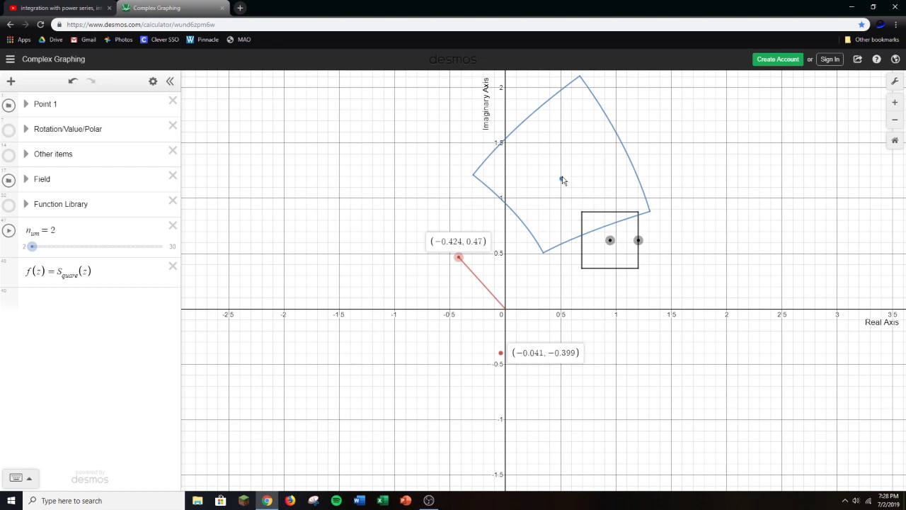
pyautogui.click(55, 245)
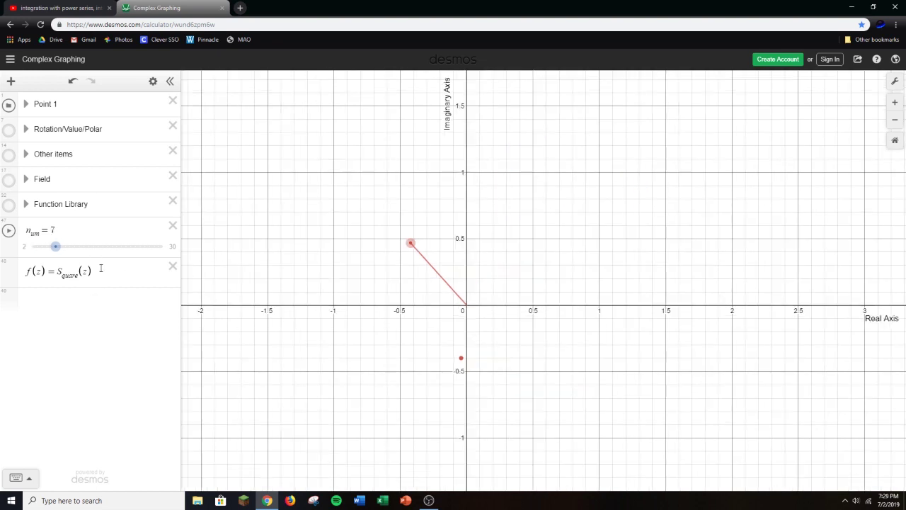
pyautogui.click(83, 269)
# Redefine f(z) as A_dd(S_quare(z), z) and drag Point 1 to watch its image.
pyautogui.click(117, 271)
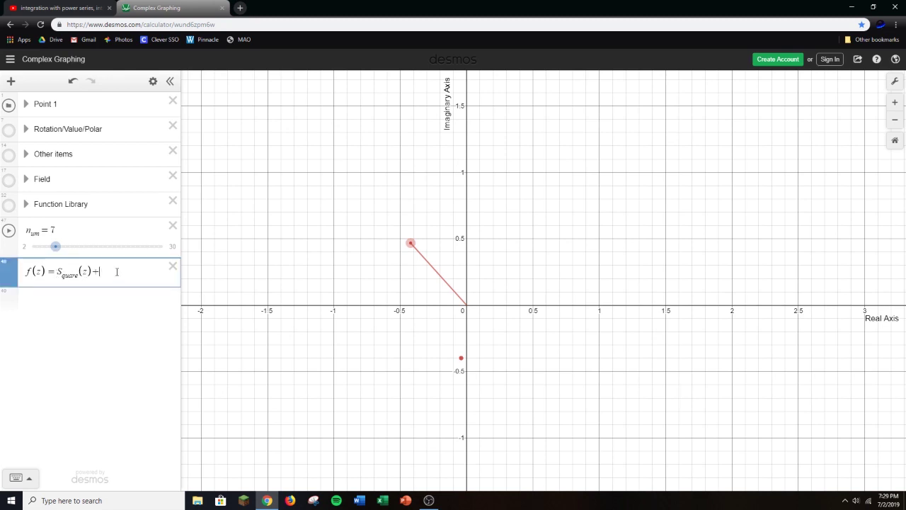
pyautogui.press('BackSpace')
pyautogui.press('BackSpace')
pyautogui.write('A_dd(')
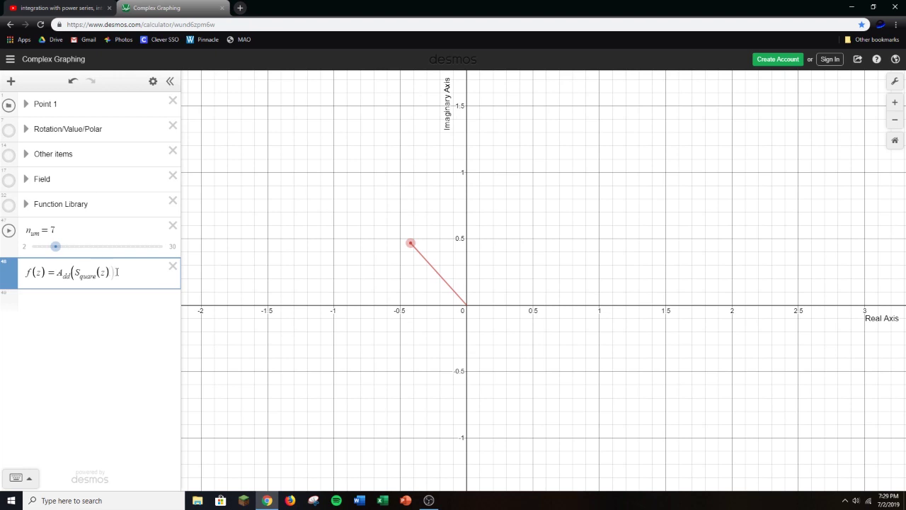
pyautogui.write('),z')
pyautogui.click(410, 241)
pyautogui.moveTo(410, 241); pyautogui.dragTo(413, 261)
# Hide Point 1, show the field grid, and move the square grid toward the origin.
pyautogui.click(8, 104)
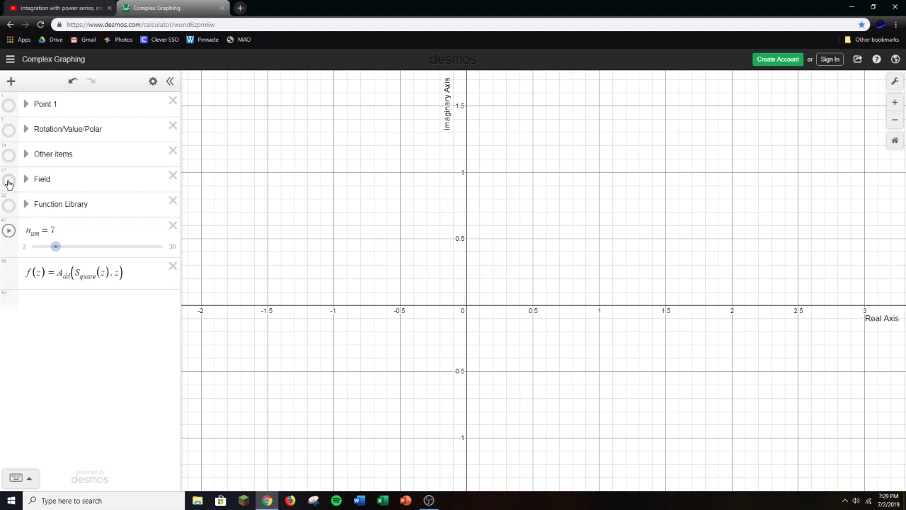
pyautogui.click(9, 179)
pyautogui.moveTo(613, 255); pyautogui.dragTo(521, 283)
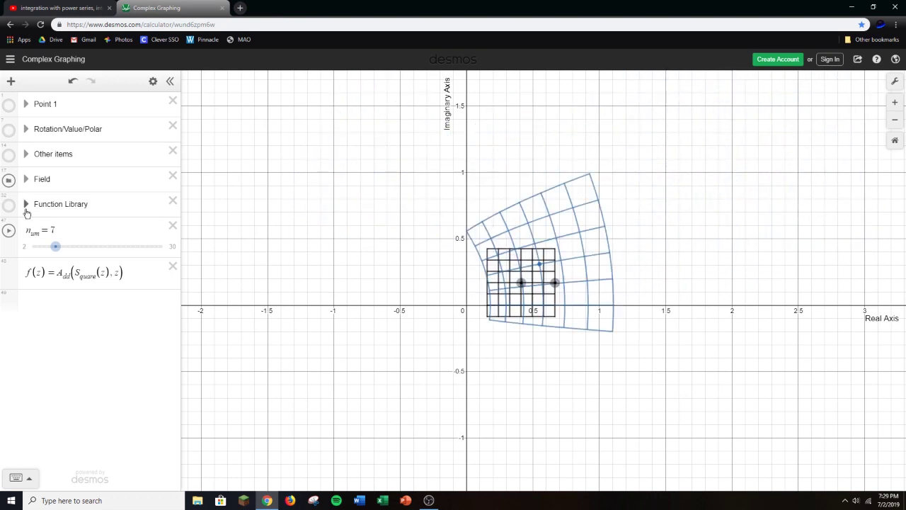
# Browse the Function Library folder's definitions, then collapse it again.
pyautogui.click(27, 205)
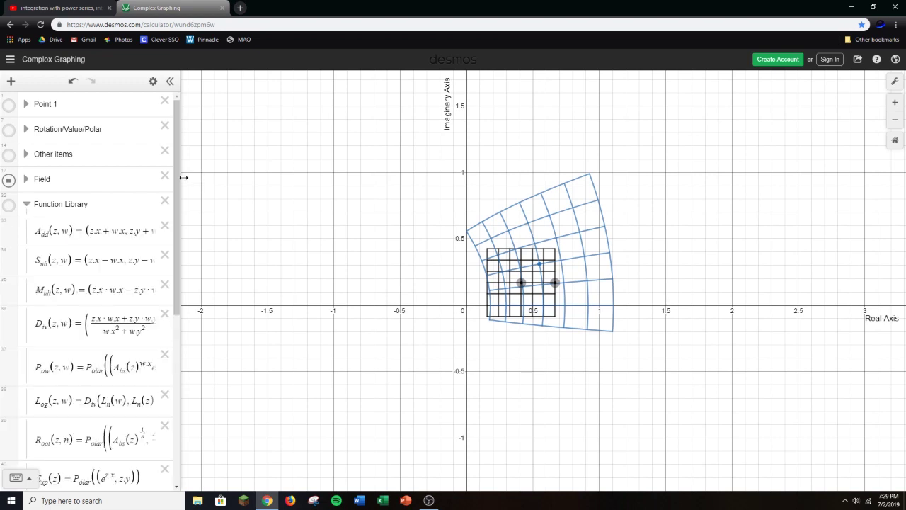
pyautogui.moveTo(183, 177); pyautogui.dragTo(244, 178)
pyautogui.scroll(-5, 79, 193)
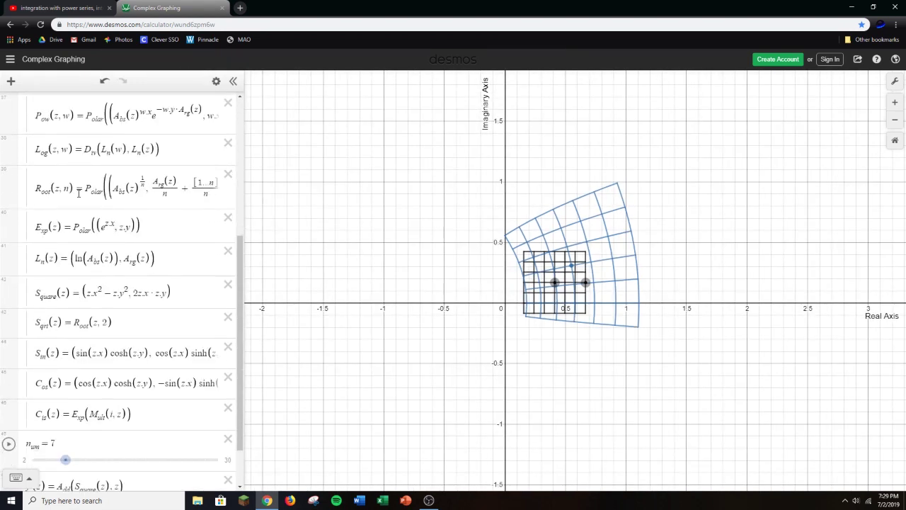
pyautogui.scroll(10, 79, 194)
pyautogui.click(26, 141)
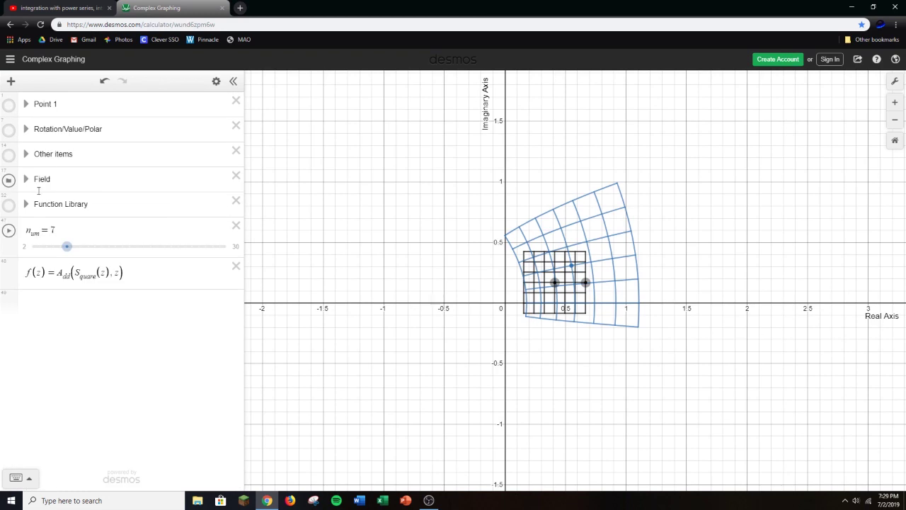
pyautogui.click(26, 204)
pyautogui.scroll(-3, 52, 172)
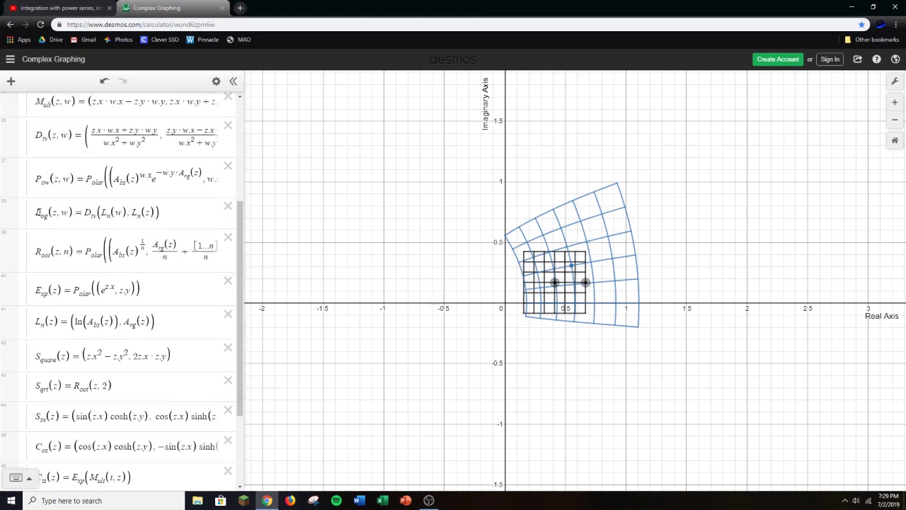
pyautogui.scroll(3, 42, 283)
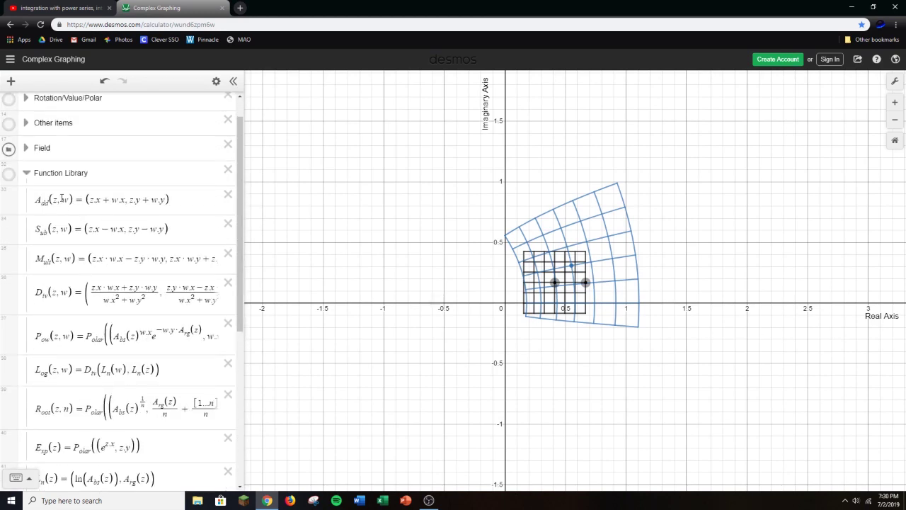
pyautogui.click(28, 175)
# Replace f(z) with S_qrt(z), then with the cube root R_sq(z, 3), moving the grid.
pyautogui.moveTo(124, 273); pyautogui.dragTo(51, 273)
pyautogui.write('S')
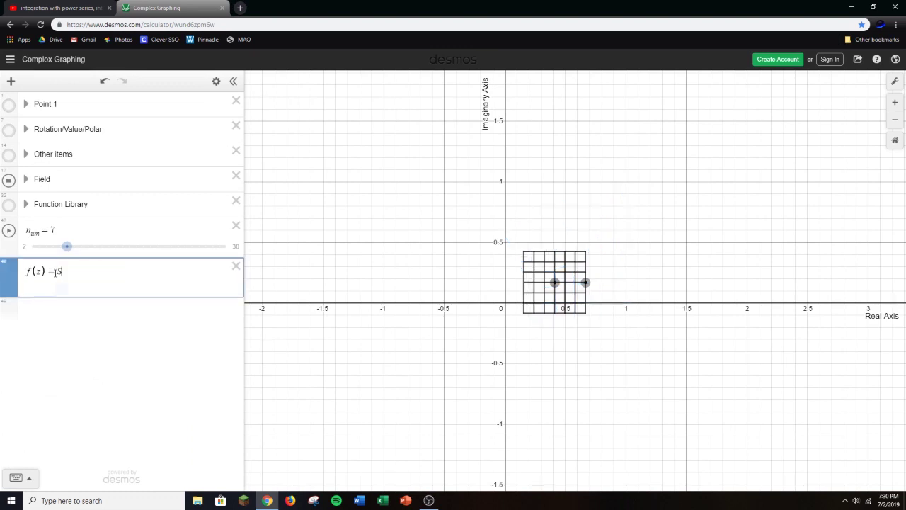
pyautogui.write('_qrt(')
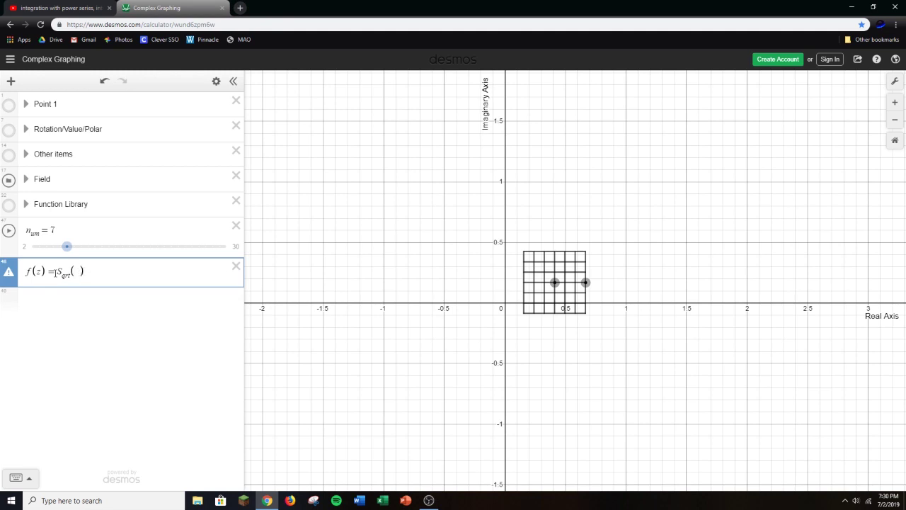
pyautogui.write('z')
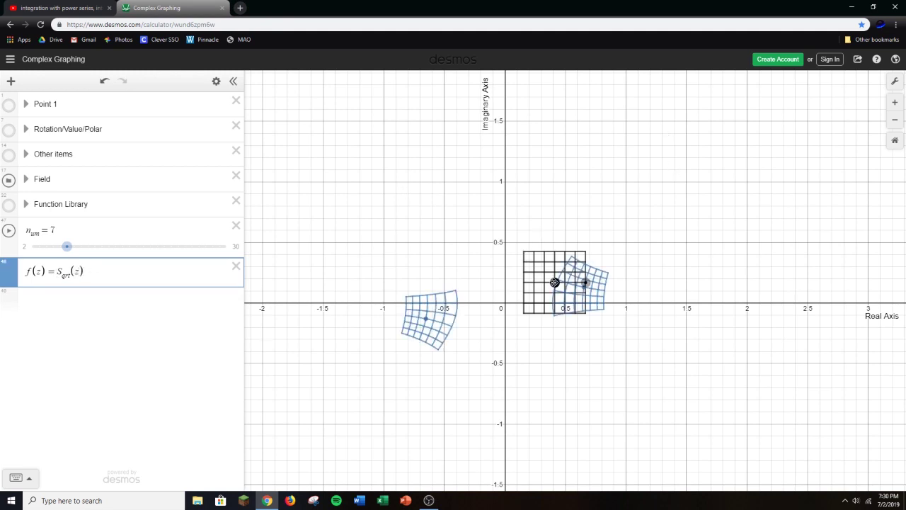
pyautogui.moveTo(555, 282); pyautogui.dragTo(602, 234)
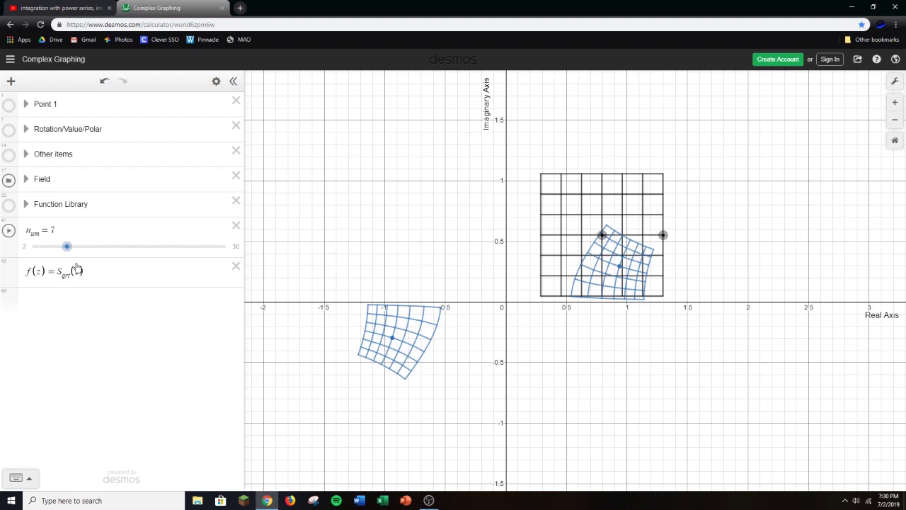
pyautogui.doubleClick(64, 274)
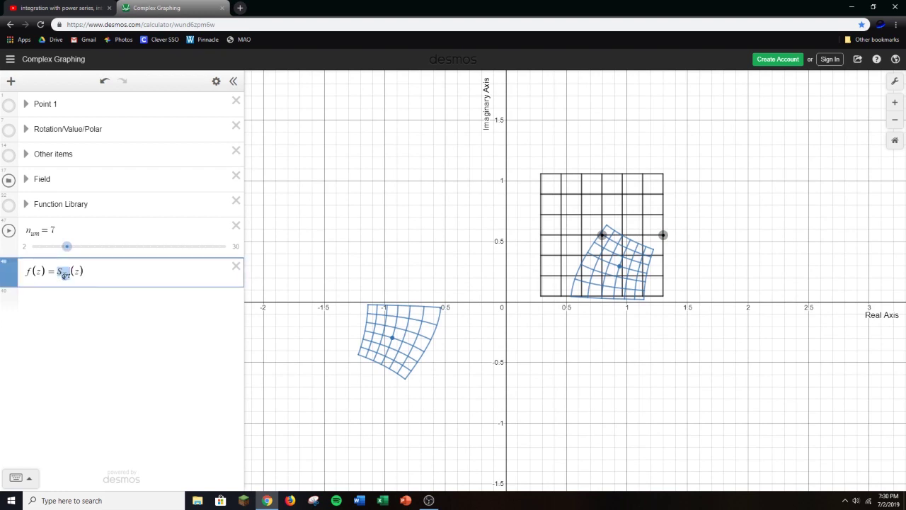
pyautogui.write('R_sq')
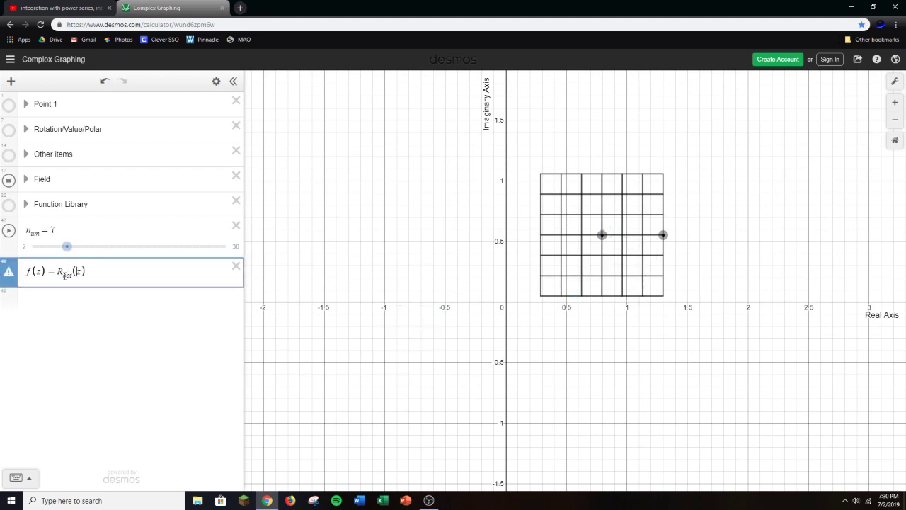
pyautogui.write(',3')
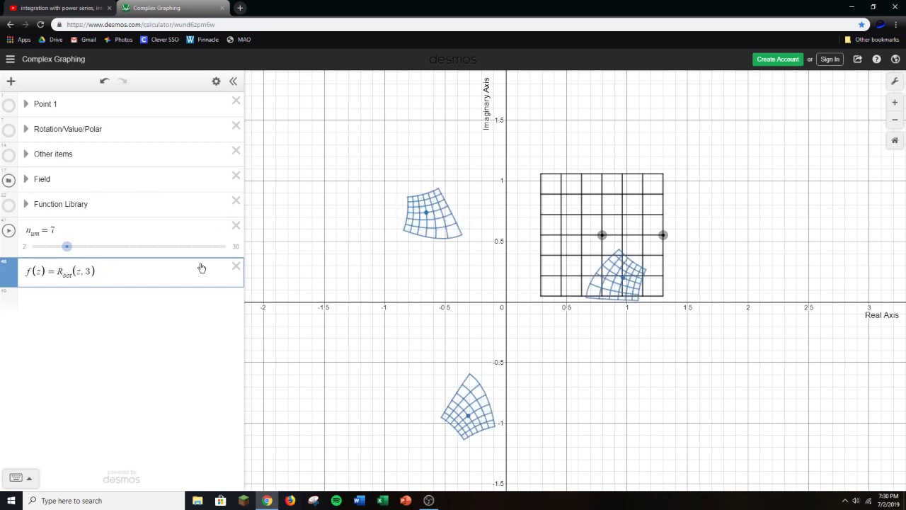
pyautogui.moveTo(607, 234); pyautogui.dragTo(645, 177)
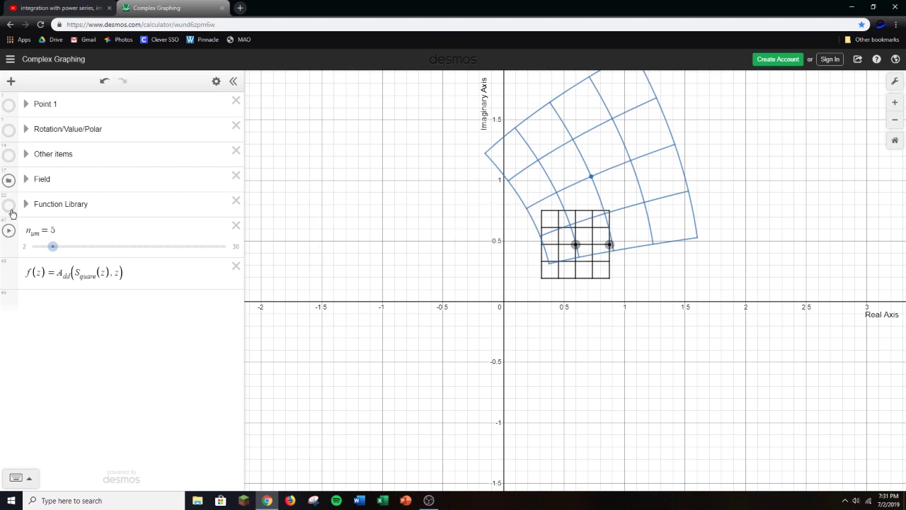
pyautogui.click(30, 211)
pyautogui.scroll(-5, 32, 219)
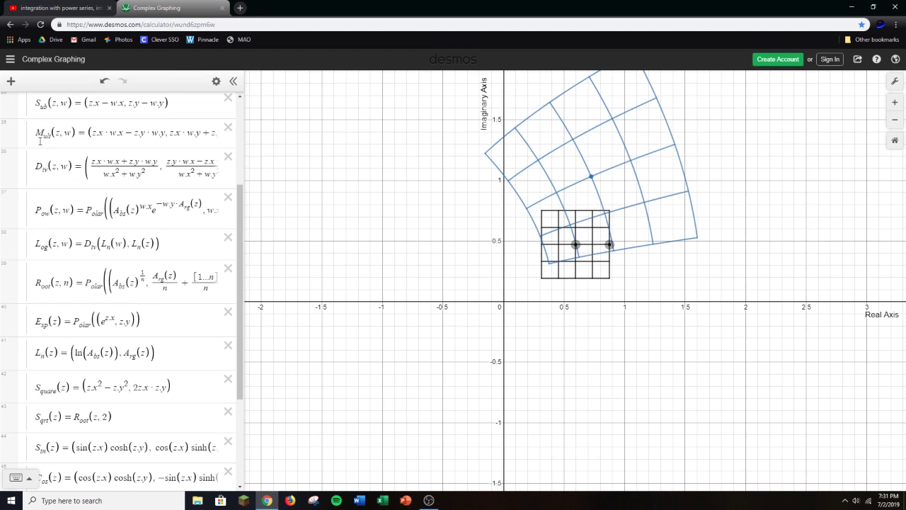
pyautogui.scroll(-3, 41, 213)
pyautogui.click(41, 228)
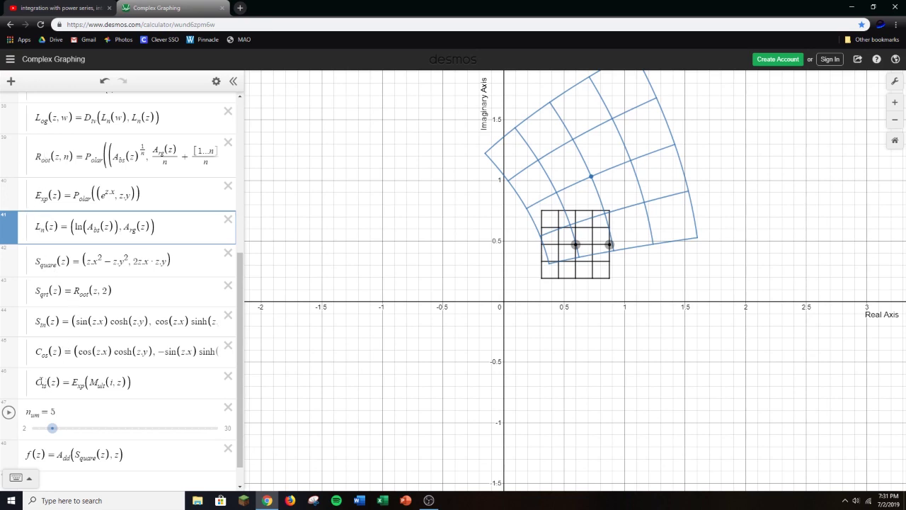
pyautogui.scroll(5, 59, 245)
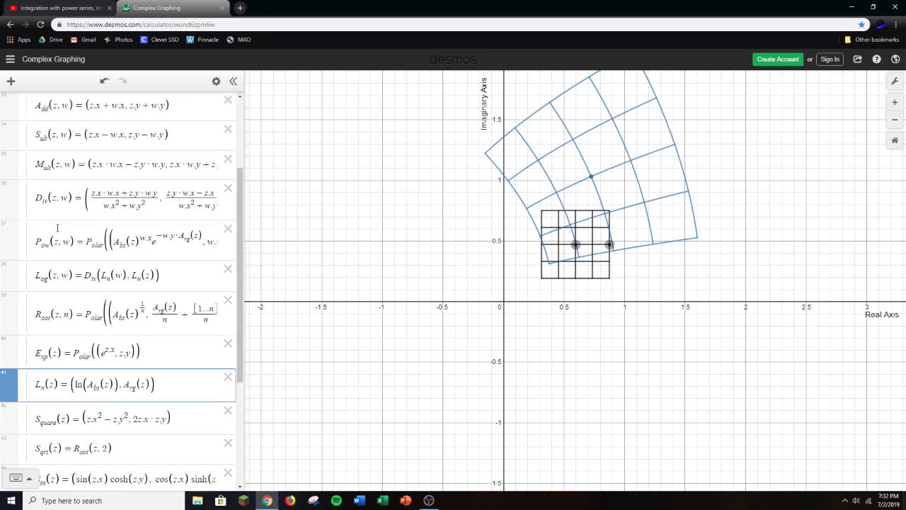
pyautogui.click(27, 204)
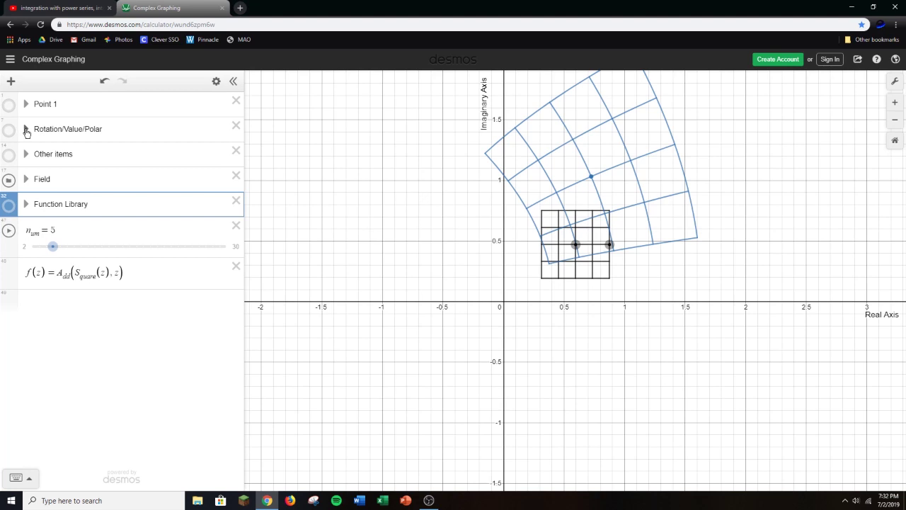
# Expand the Rotation/Value/Polar folder and inspect the Arg3 arctan definition.
pyautogui.click(27, 129)
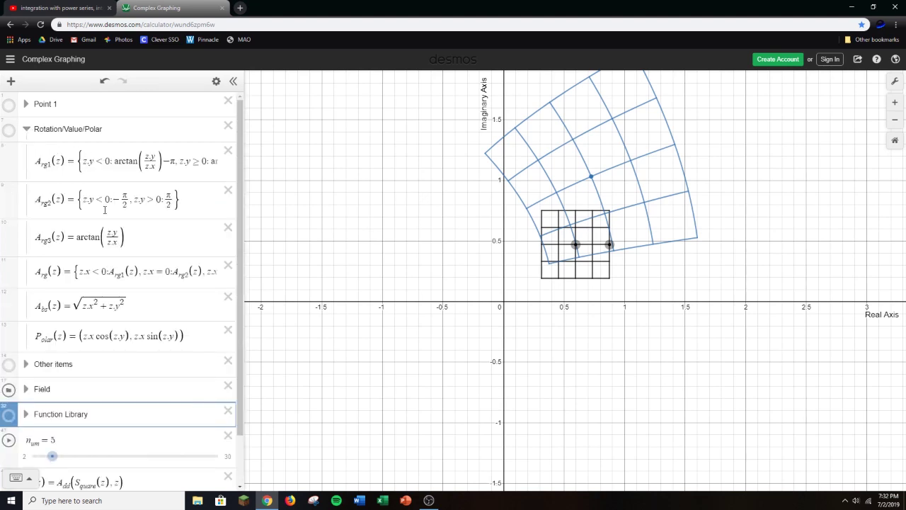
pyautogui.click(156, 238)
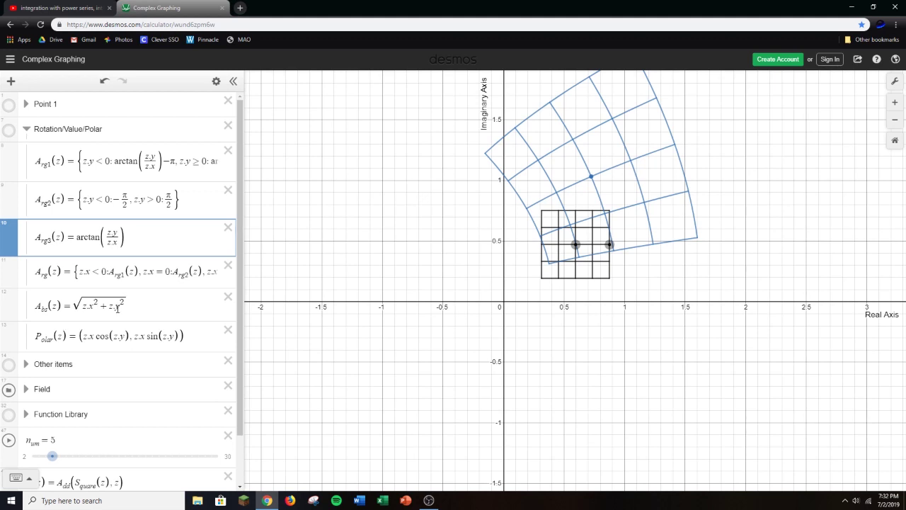
pyautogui.scroll(-2, 121, 297)
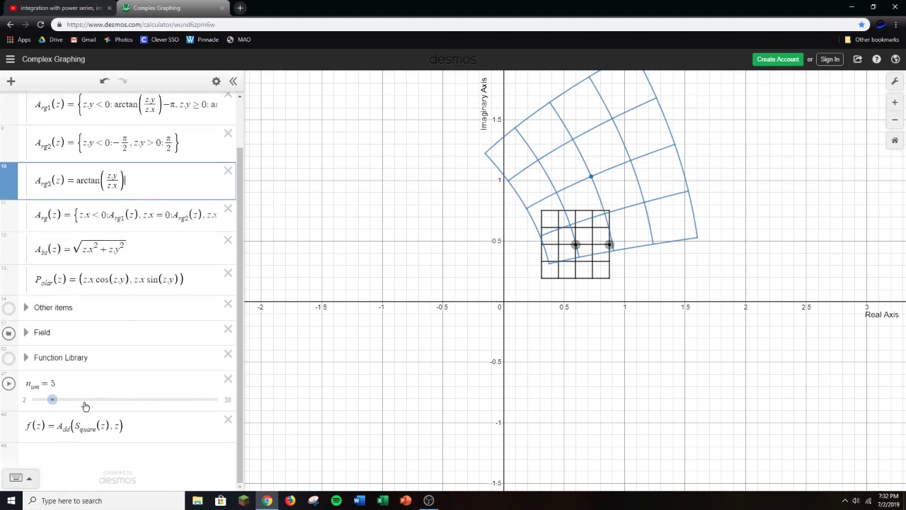
# Define h = Polar((√2, π/4)) as a new expression below f(z).
pyautogui.click(85, 453)
pyautogui.write('h=P_olar(')
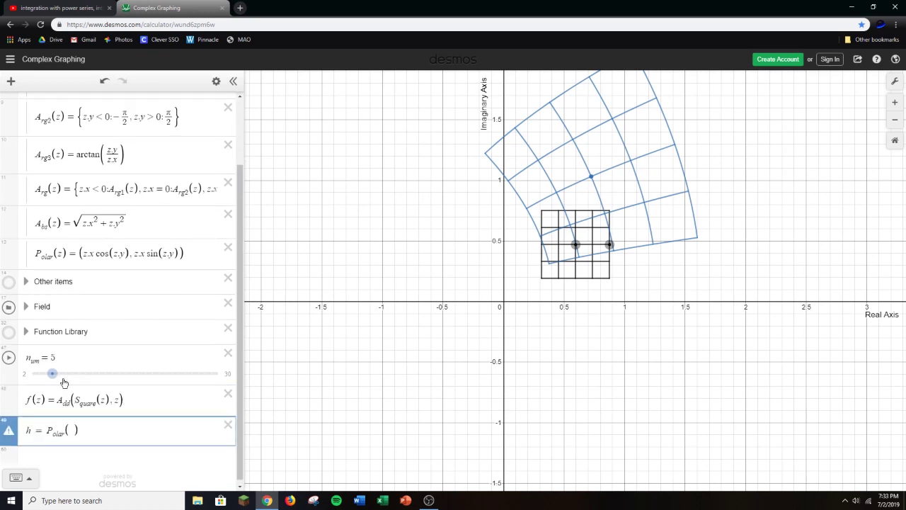
pyautogui.write('sqrt2')
pyautogui.press('Right')
pyautogui.write(',')
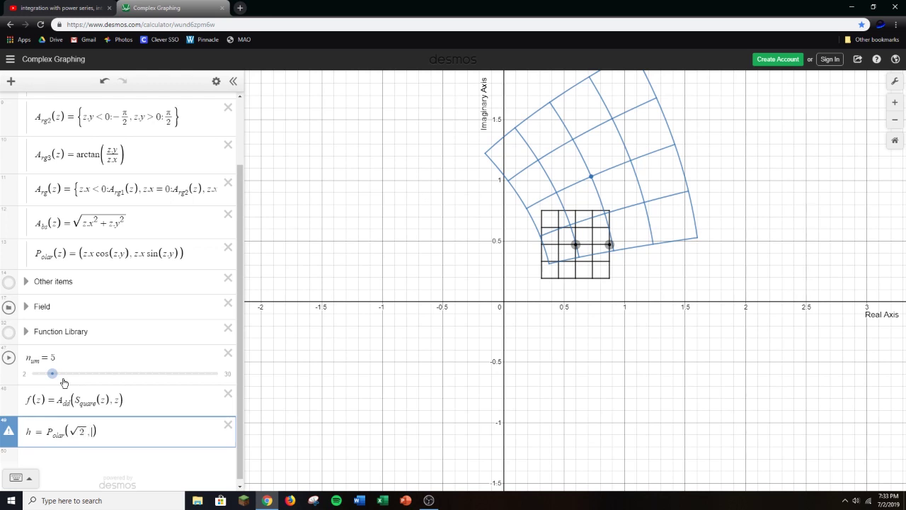
pyautogui.write('pi')
pyautogui.write('/4')
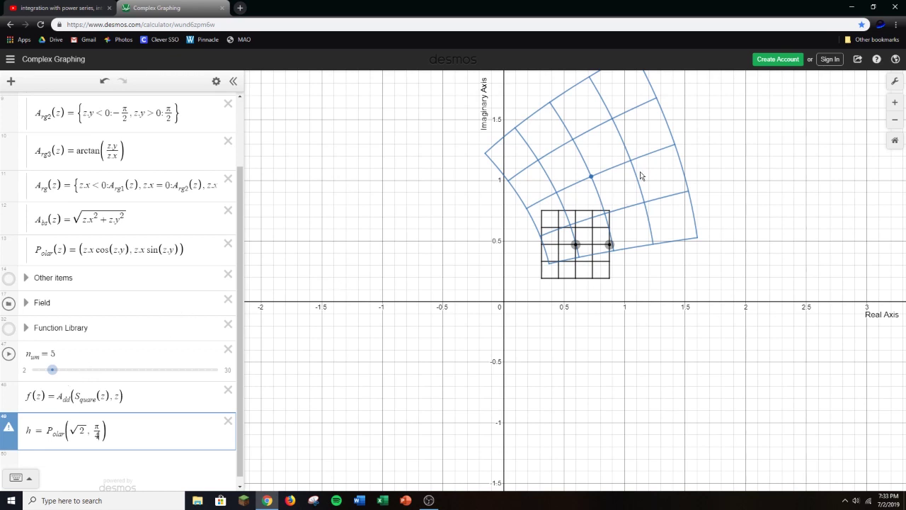
pyautogui.moveTo(10, 428)
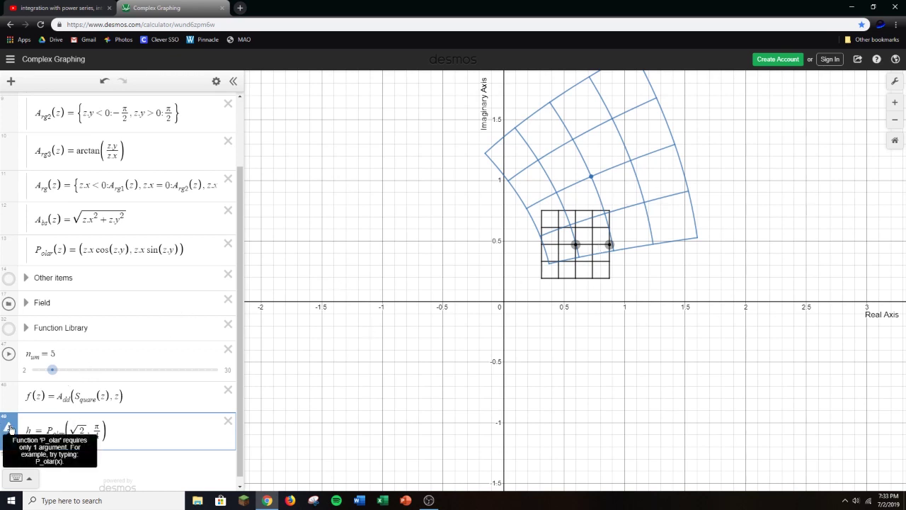
pyautogui.press('Up')
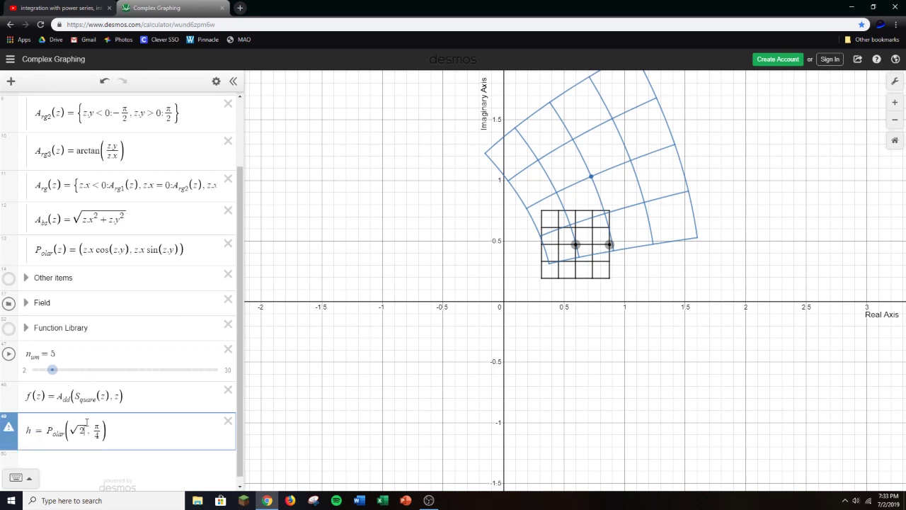
pyautogui.press('Left')
pyautogui.press('Left')
pyautogui.press('Left')
pyautogui.press('Left')
pyautogui.write('(')
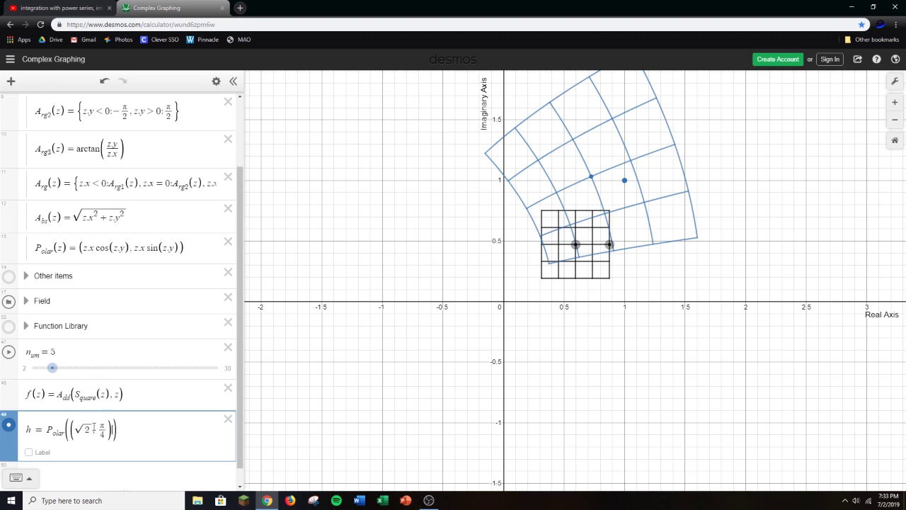
# Move the input grid to the lower right and show point h's (1, 1) label.
pyautogui.moveTo(74, 427); pyautogui.dragTo(106, 426)
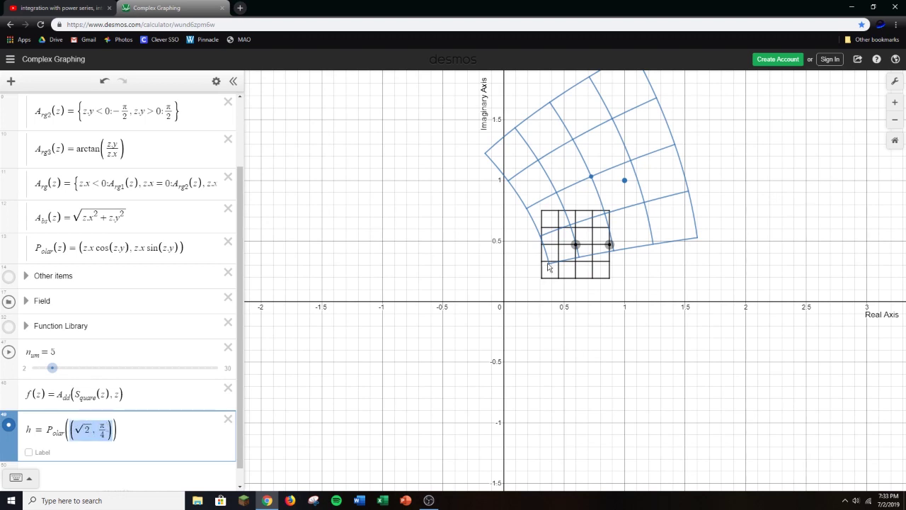
pyautogui.moveTo(572, 261); pyautogui.dragTo(716, 363)
pyautogui.click(625, 182)
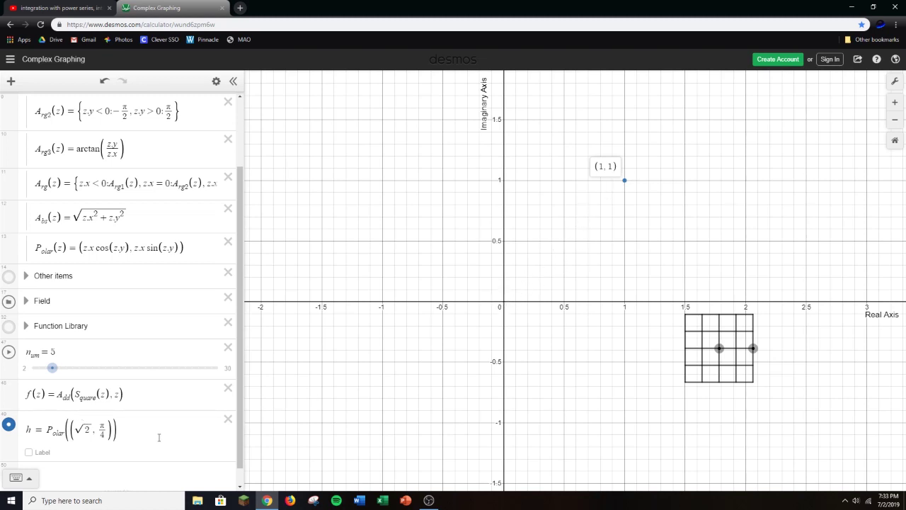
# Delete point h, bring the grid back near 0.65 + 0.4i, and set f(z) = Exp(z).
pyautogui.click(228, 420)
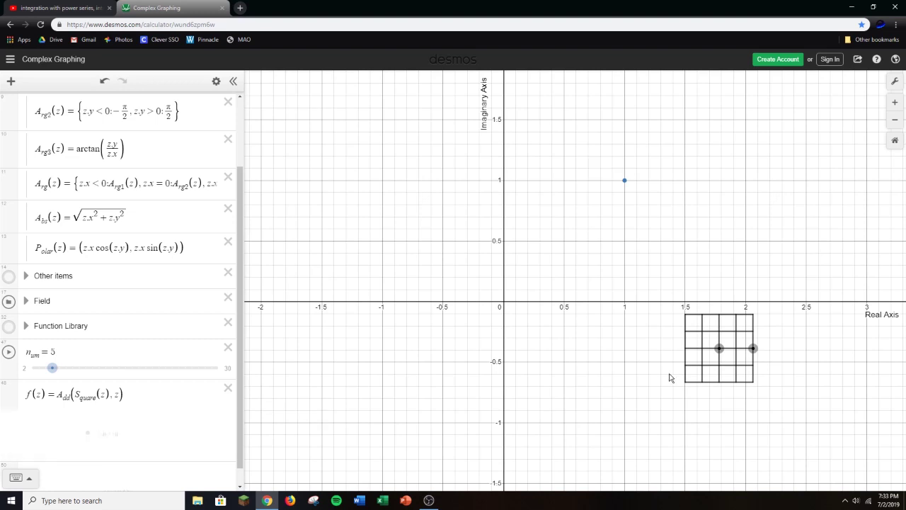
pyautogui.moveTo(720, 348); pyautogui.dragTo(579, 252)
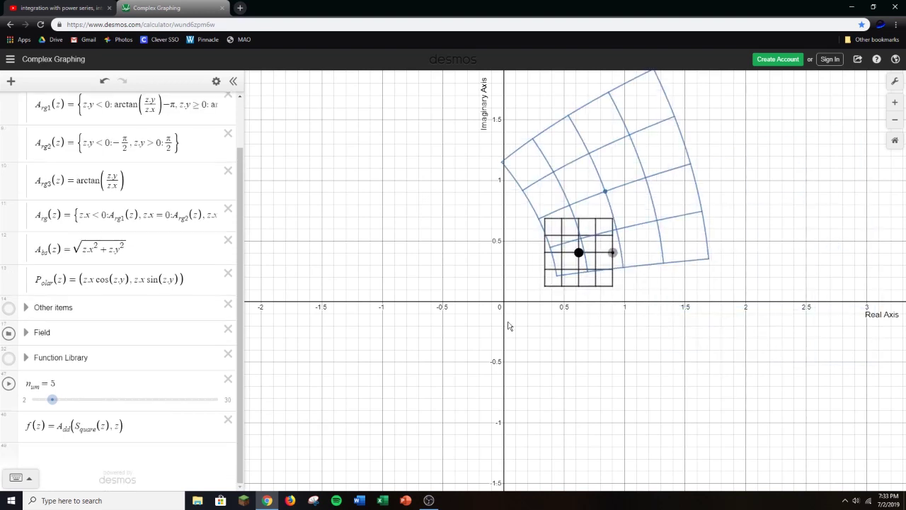
pyautogui.moveTo(142, 422); pyautogui.dragTo(59, 426)
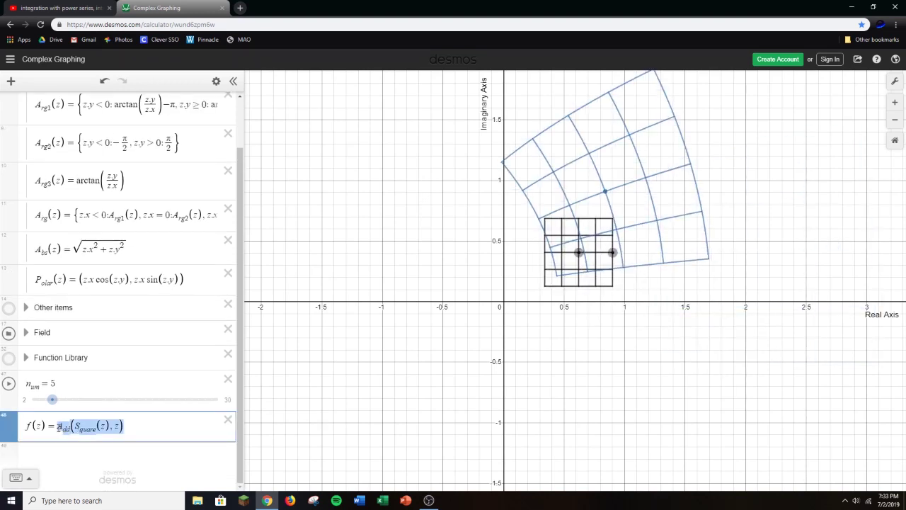
pyautogui.scroll(1, 127, 279)
pyautogui.scroll(-1, 134, 266)
pyautogui.write('z')
pyautogui.press('BackSpace')
pyautogui.write('E_')
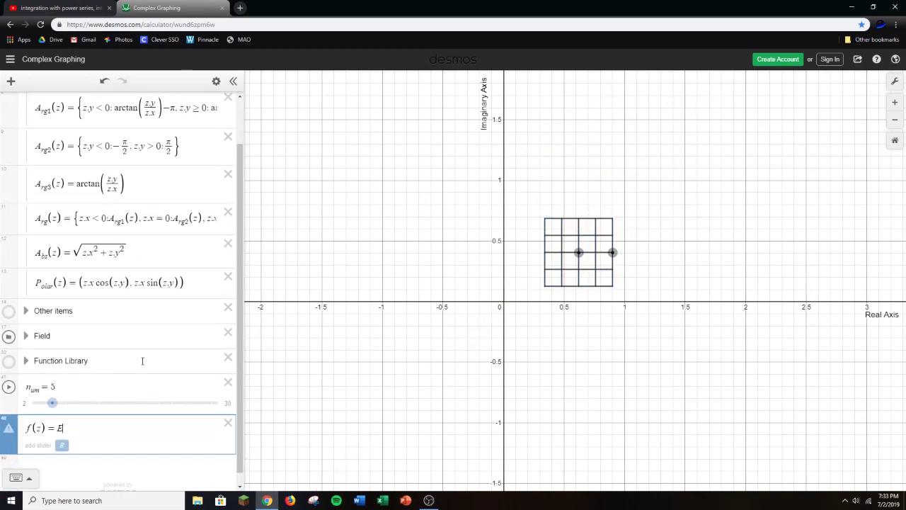
pyautogui.write('xp')
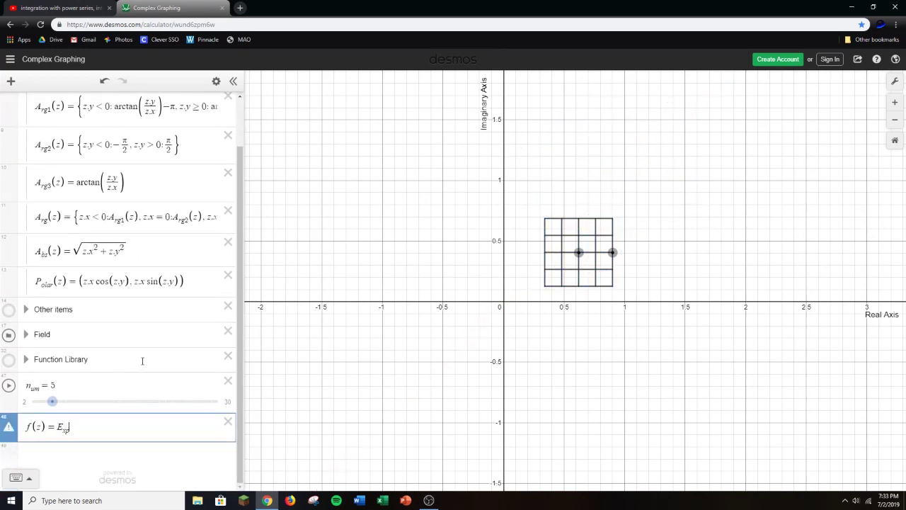
pyautogui.write('(z)')
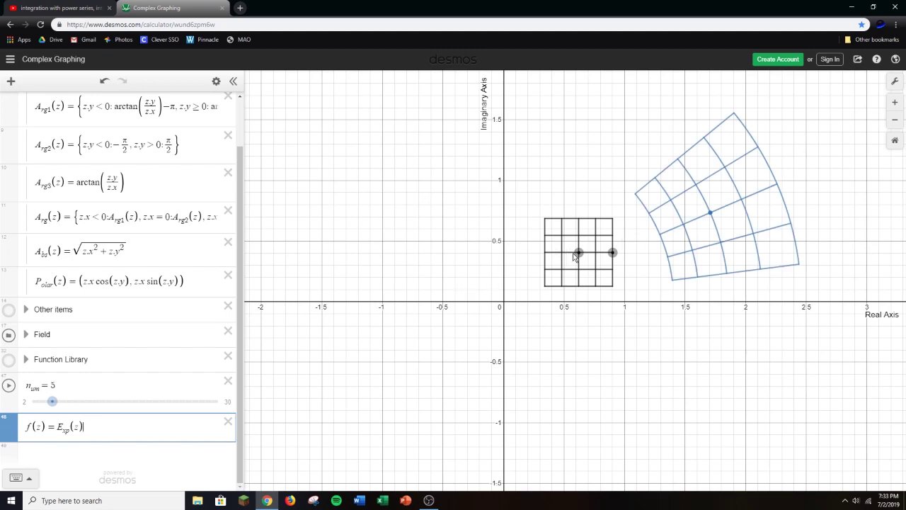
# Pan and zoom the plane and reposition the grid to view its exponential image.
pyautogui.moveTo(575, 257); pyautogui.dragTo(472, 290)
pyautogui.scroll(-2, 534, 250)
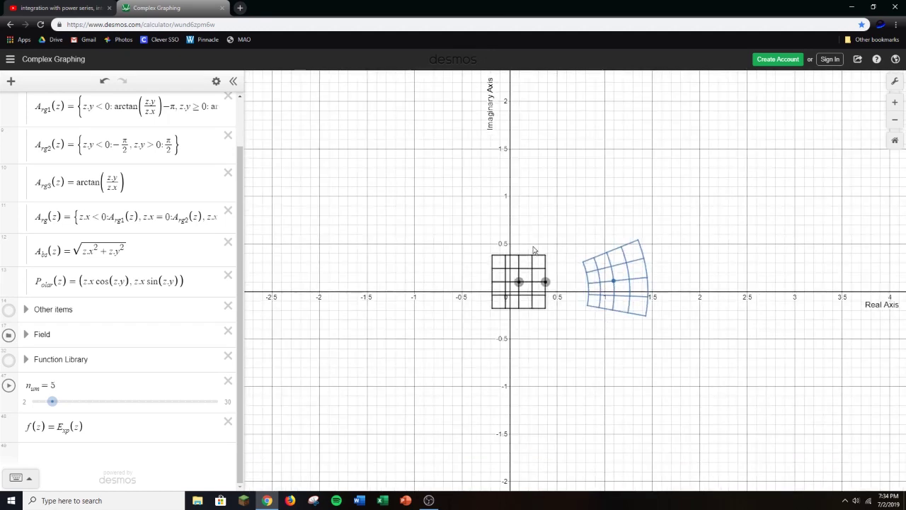
pyautogui.moveTo(534, 250); pyautogui.dragTo(536, 291)
pyautogui.scroll(-1, 536, 291)
pyautogui.moveTo(499, 356); pyautogui.dragTo(492, 114)
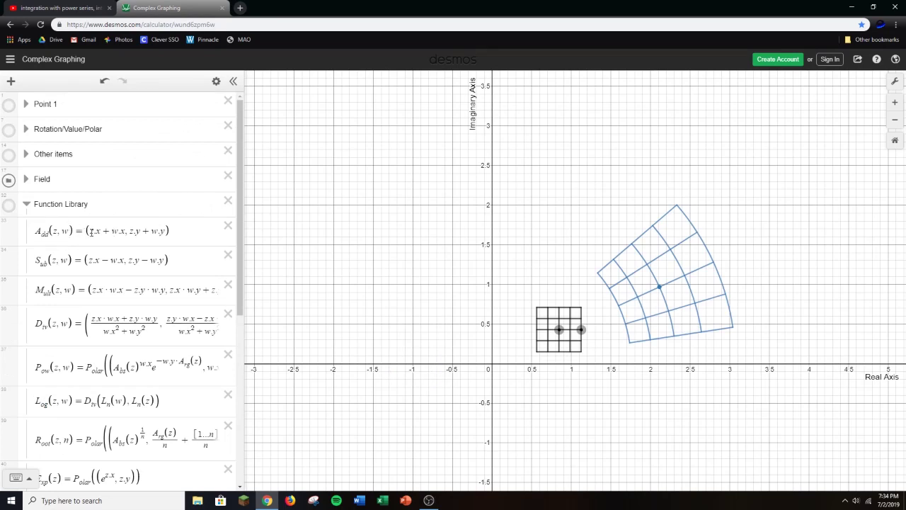
# Widen the expression list by dragging the panel divider.
pyautogui.moveTo(85, 260); pyautogui.dragTo(104, 260)
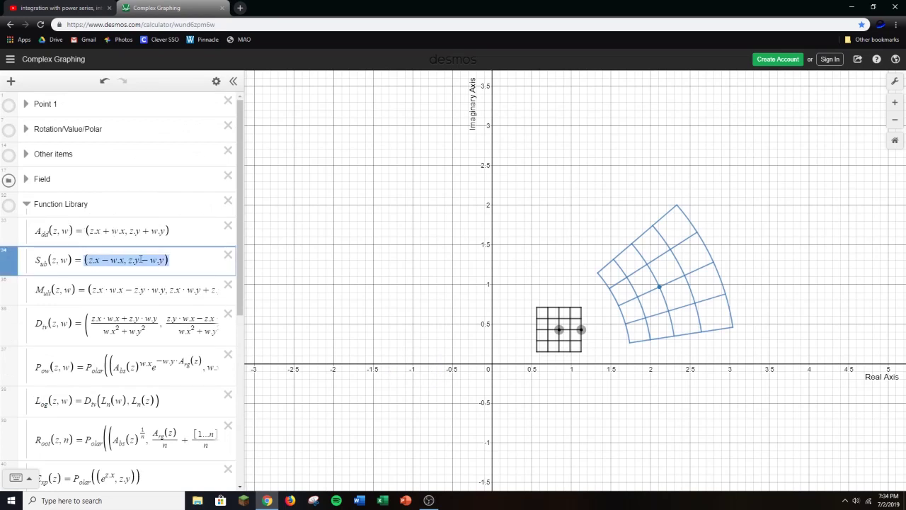
pyautogui.click(110, 231)
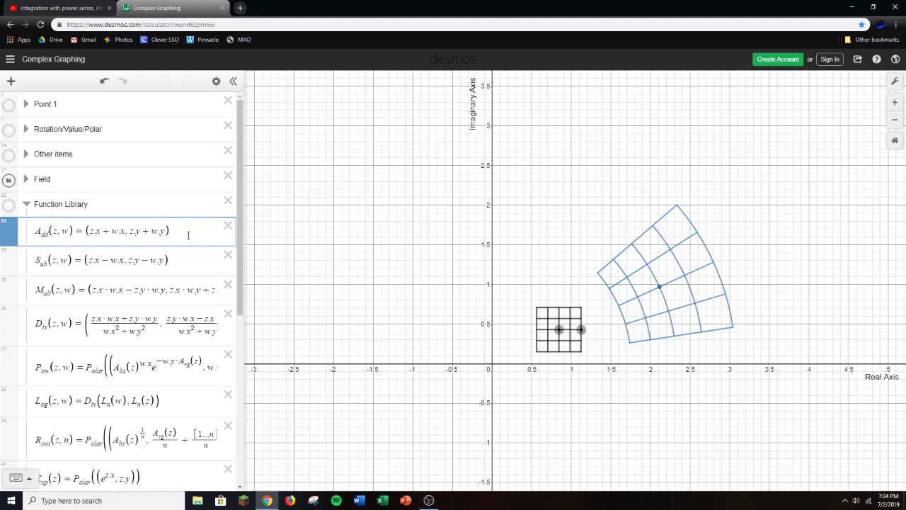
pyautogui.moveTo(247, 208); pyautogui.dragTo(313, 198)
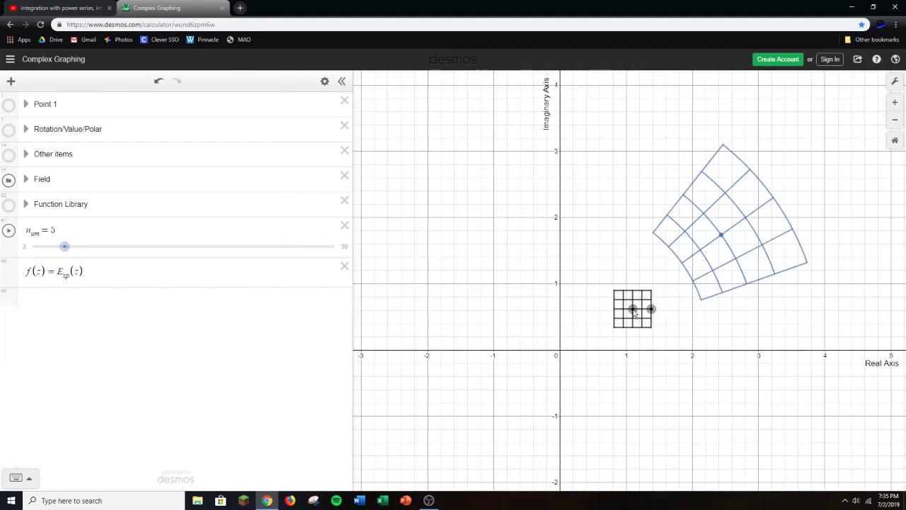